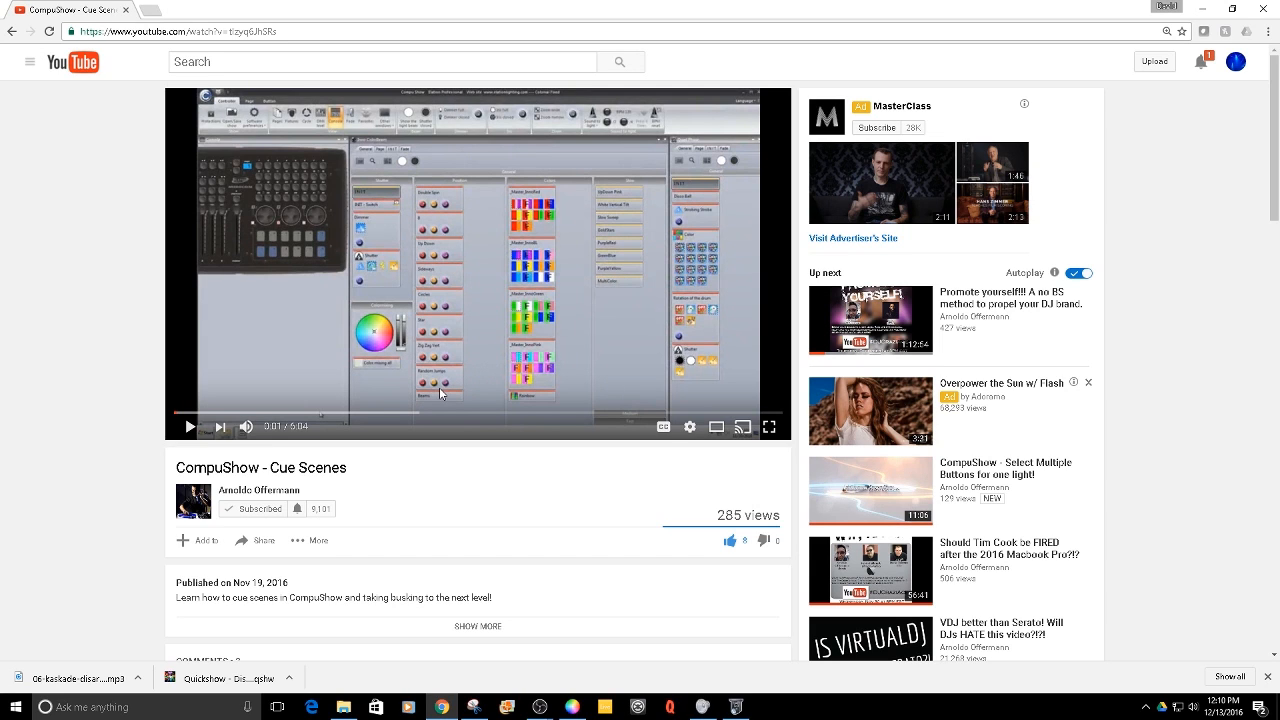
- Switch to CompuShow and trigger the shutter buttons on the Mini Dekker page
left_click(573, 708)
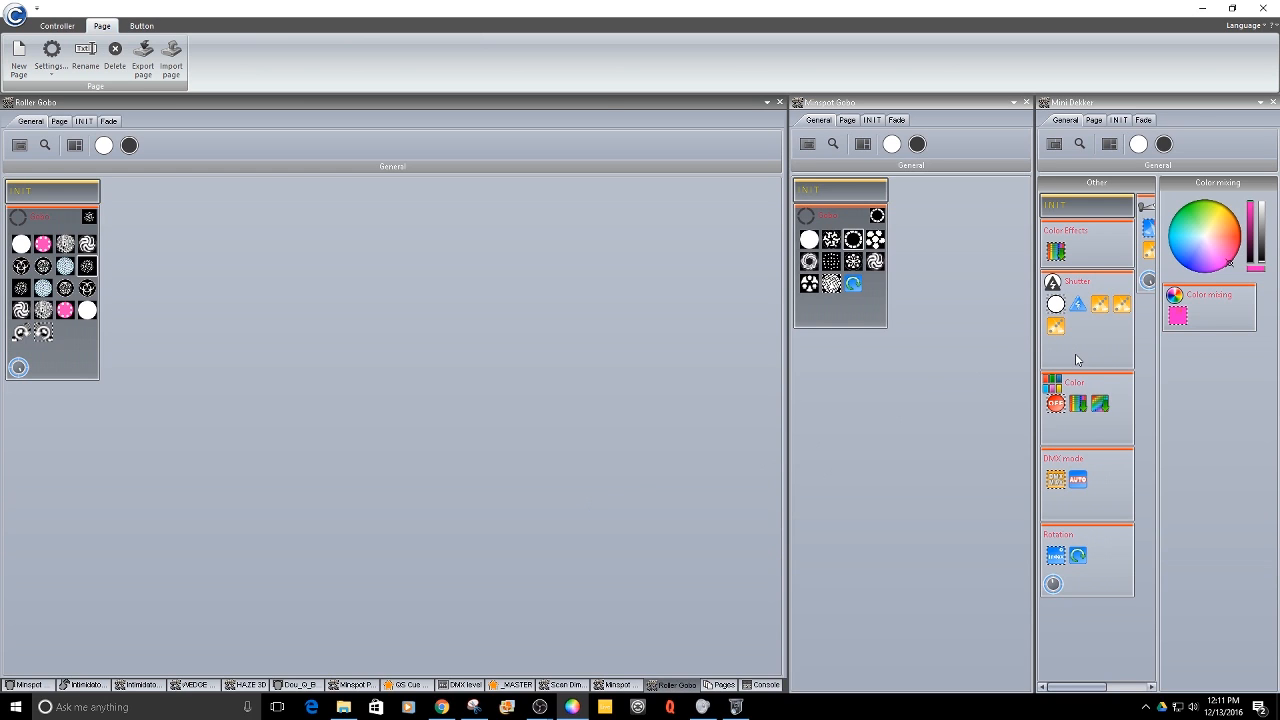
left_click(1102, 306)
left_click(1122, 307)
left_click(1055, 327)
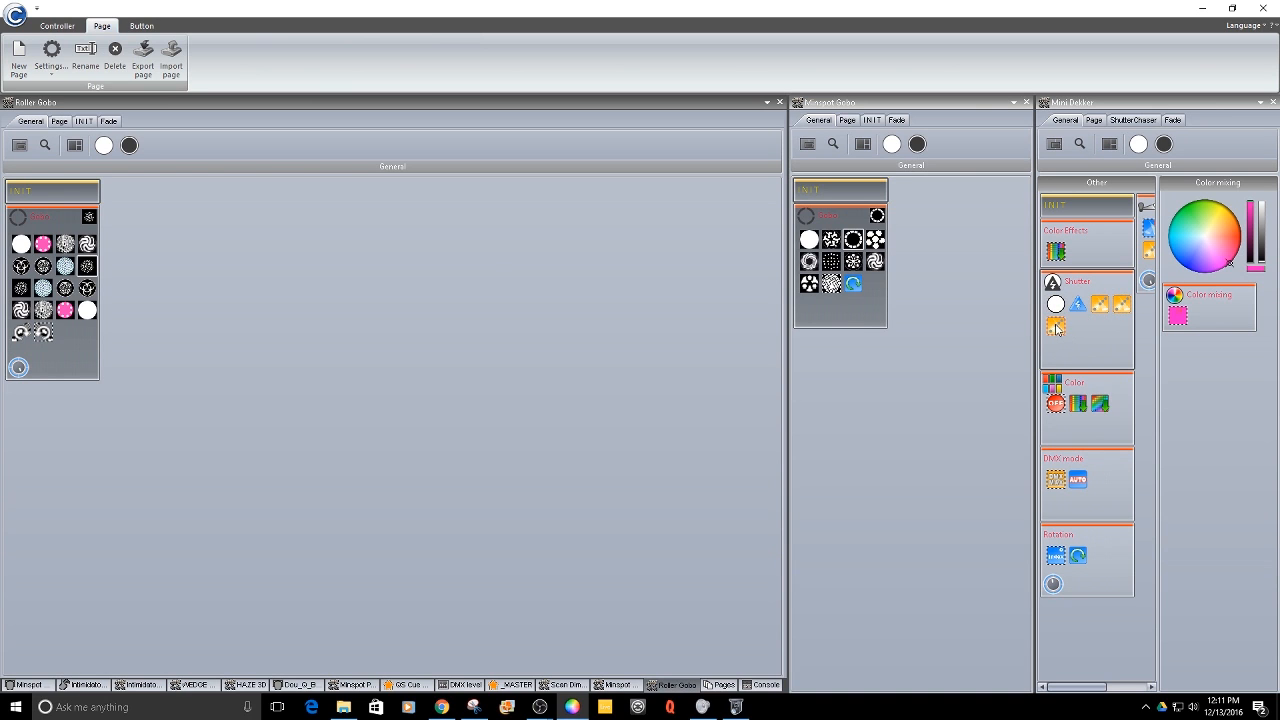
- Toggle the ShutterChaser and Color Effects rainbow buttons on the Mini Dekker page
left_click(1056, 255)
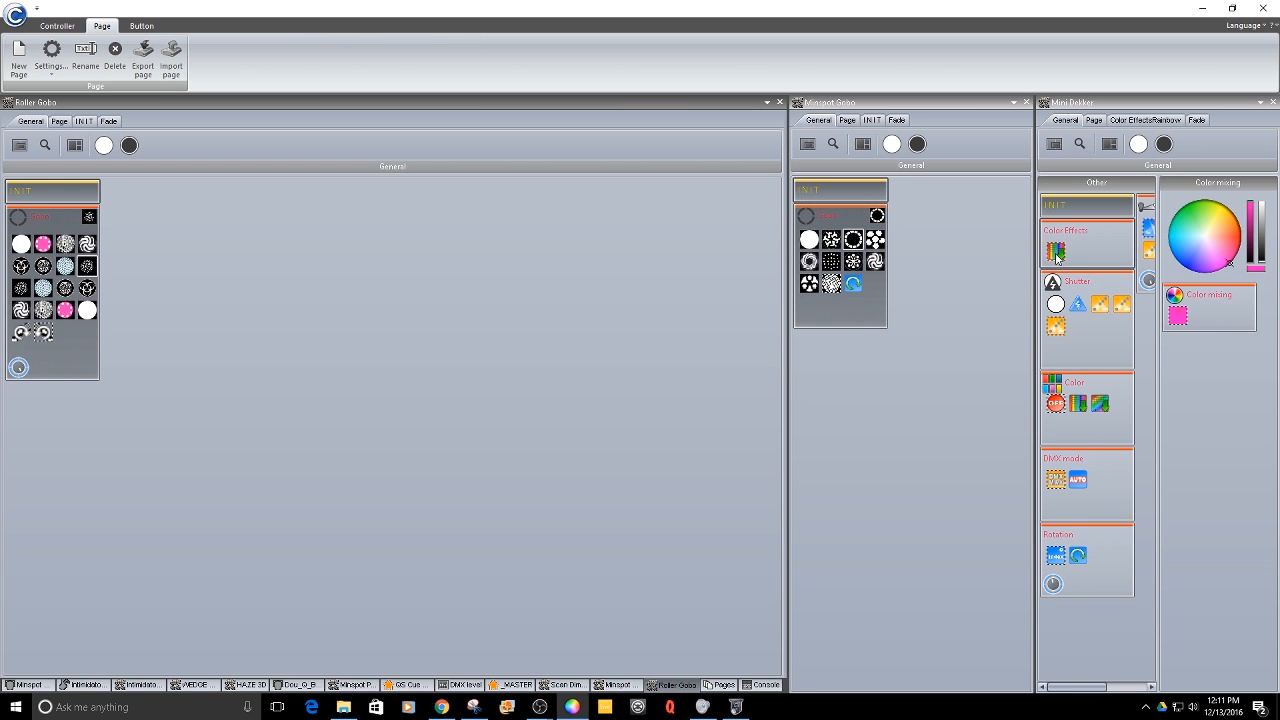
left_click(1055, 327)
left_click(1057, 252)
left_click(1056, 326)
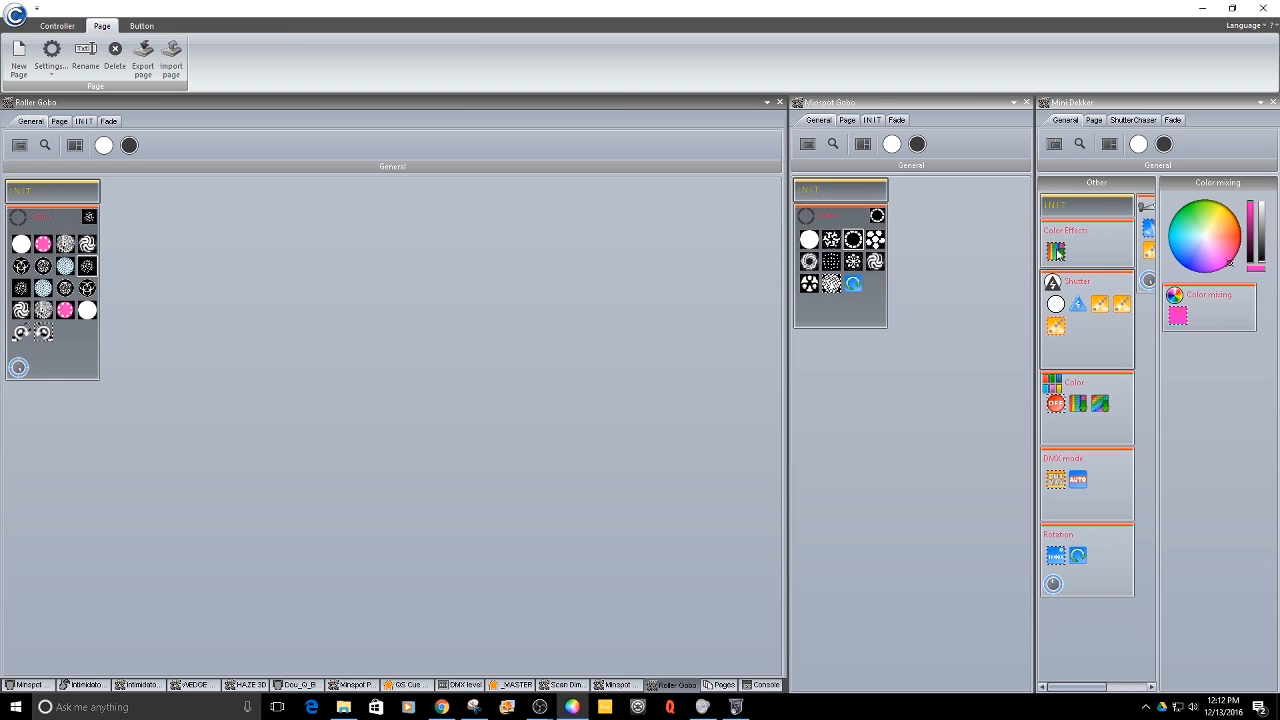
left_click(1058, 253)
- Open the Library editor and view the Gobo channel presets of the Intimidator Scan LED 305 profile
left_click(736, 706)
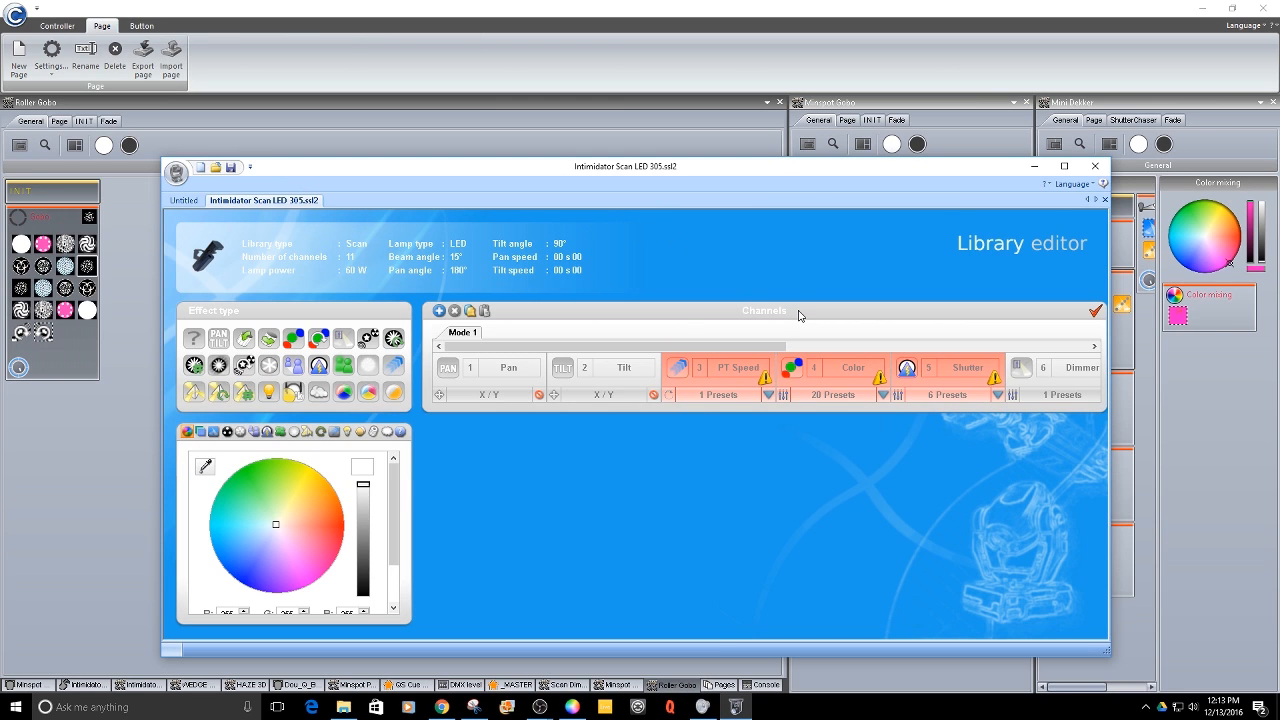
left_click_drag(752, 347, 1008, 336)
left_click(697, 370)
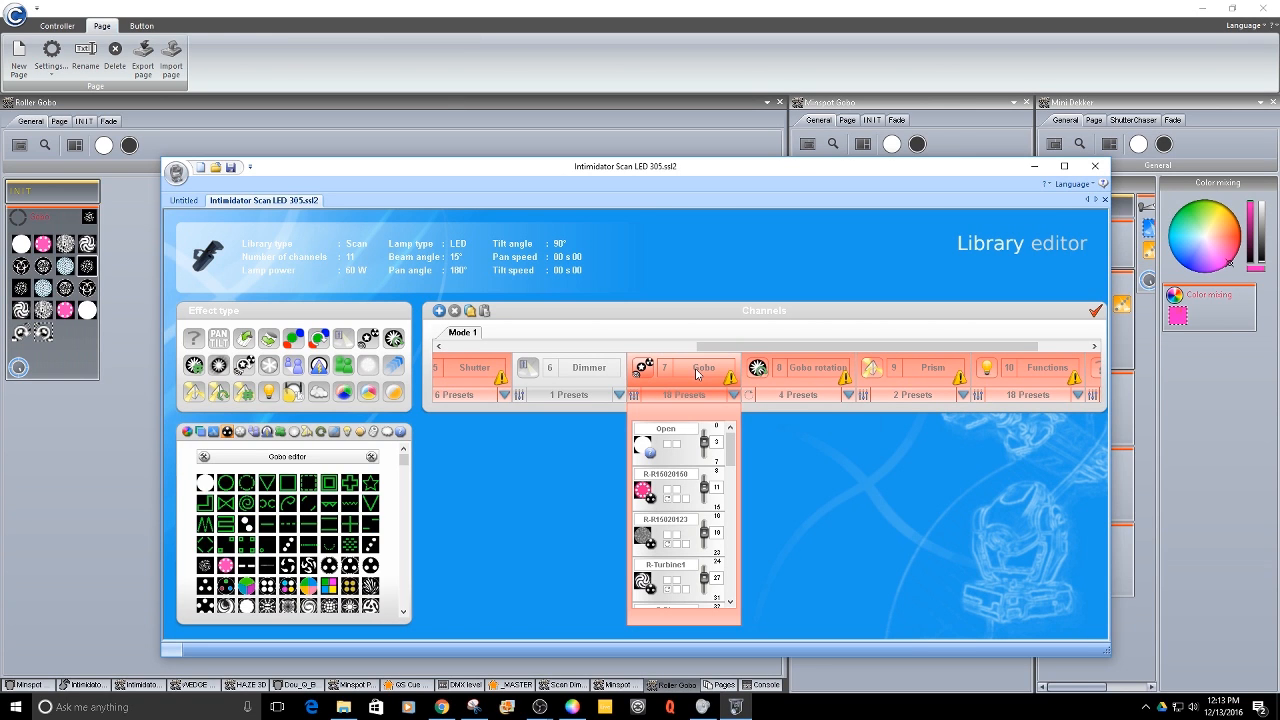
- Create a new library profile of the Colored objects type
left_click(201, 168)
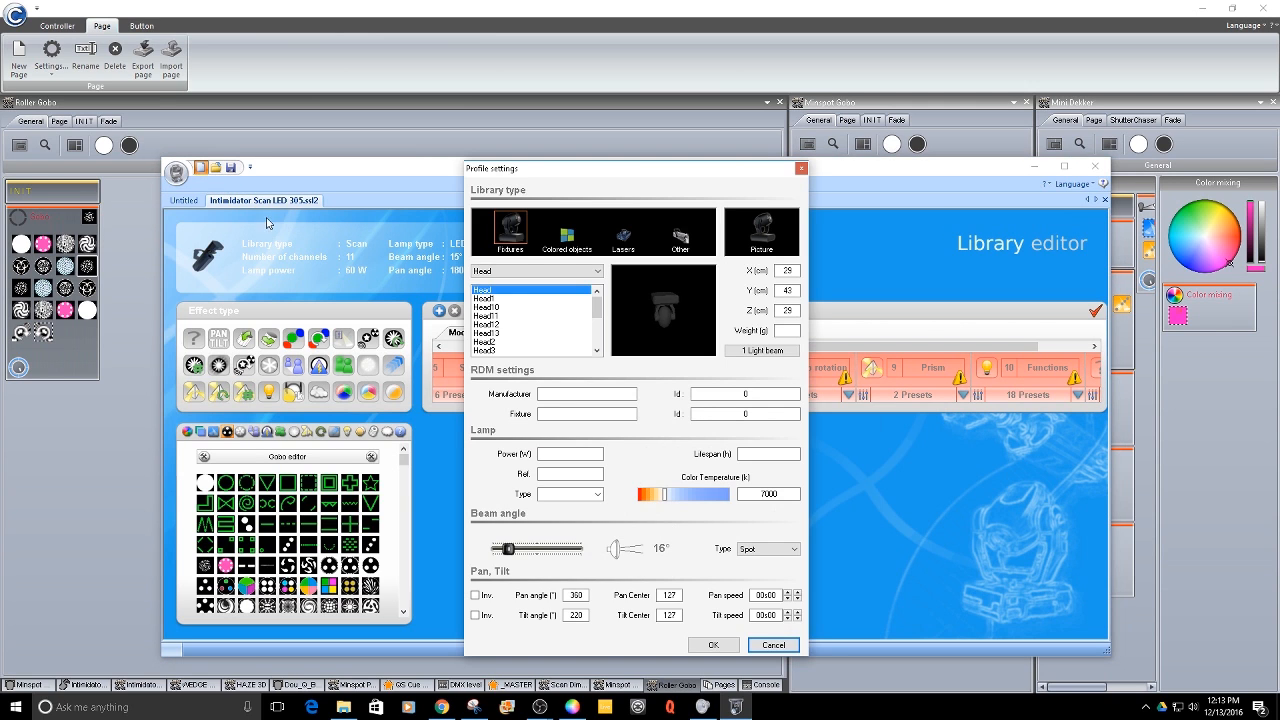
left_click(566, 235)
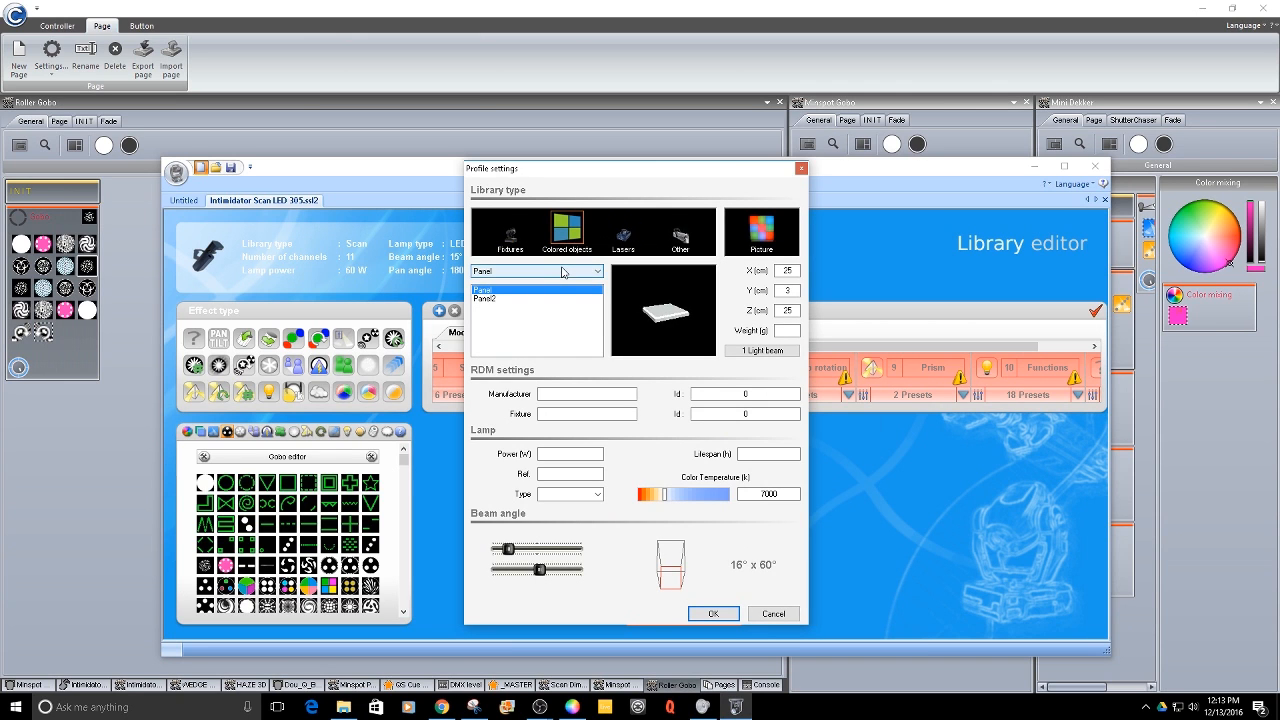
left_click(562, 271)
left_click(498, 286)
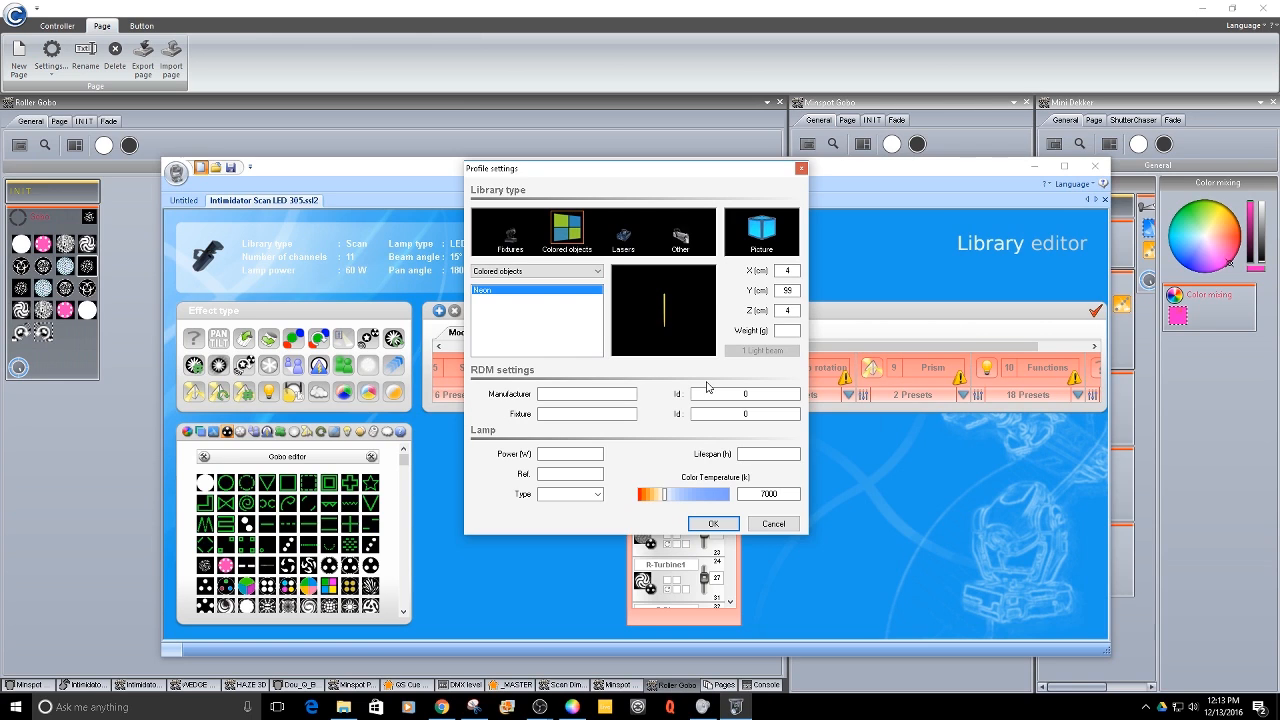
left_click(712, 524)
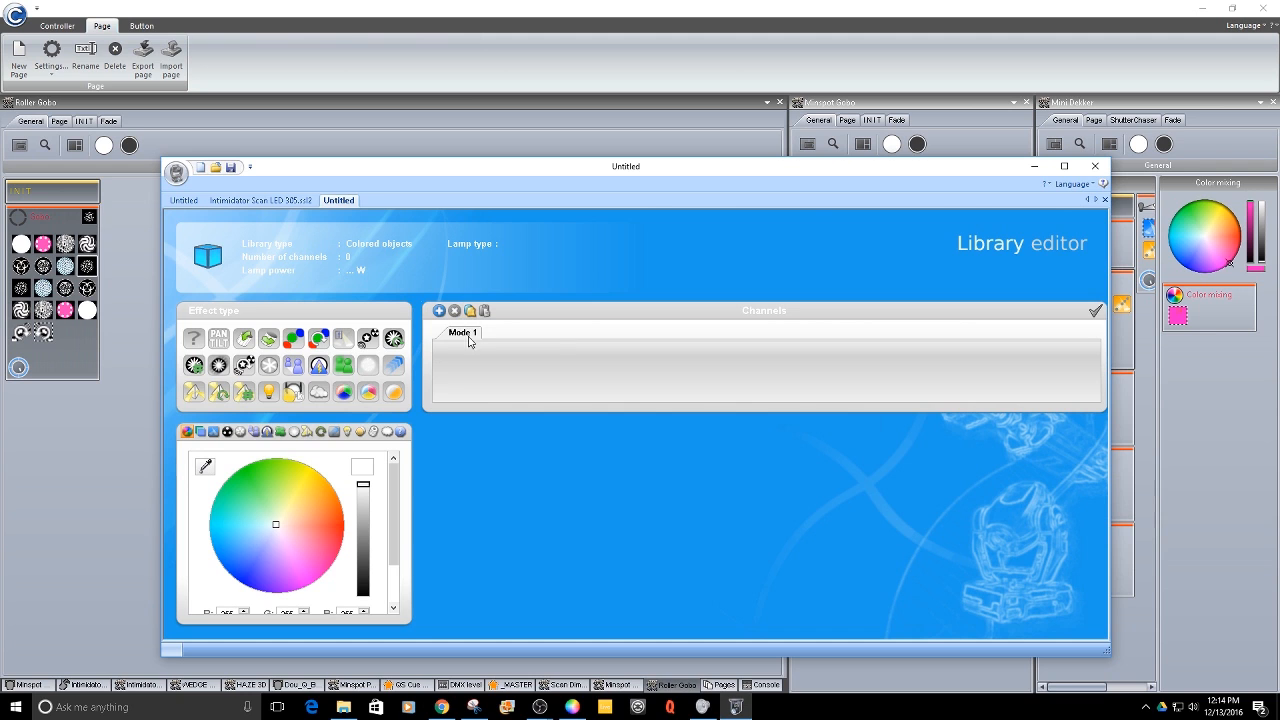
- Copy the Gobo channel from the Intimidator Scan LED 305 profile
left_click(240, 201)
right_click(664, 372)
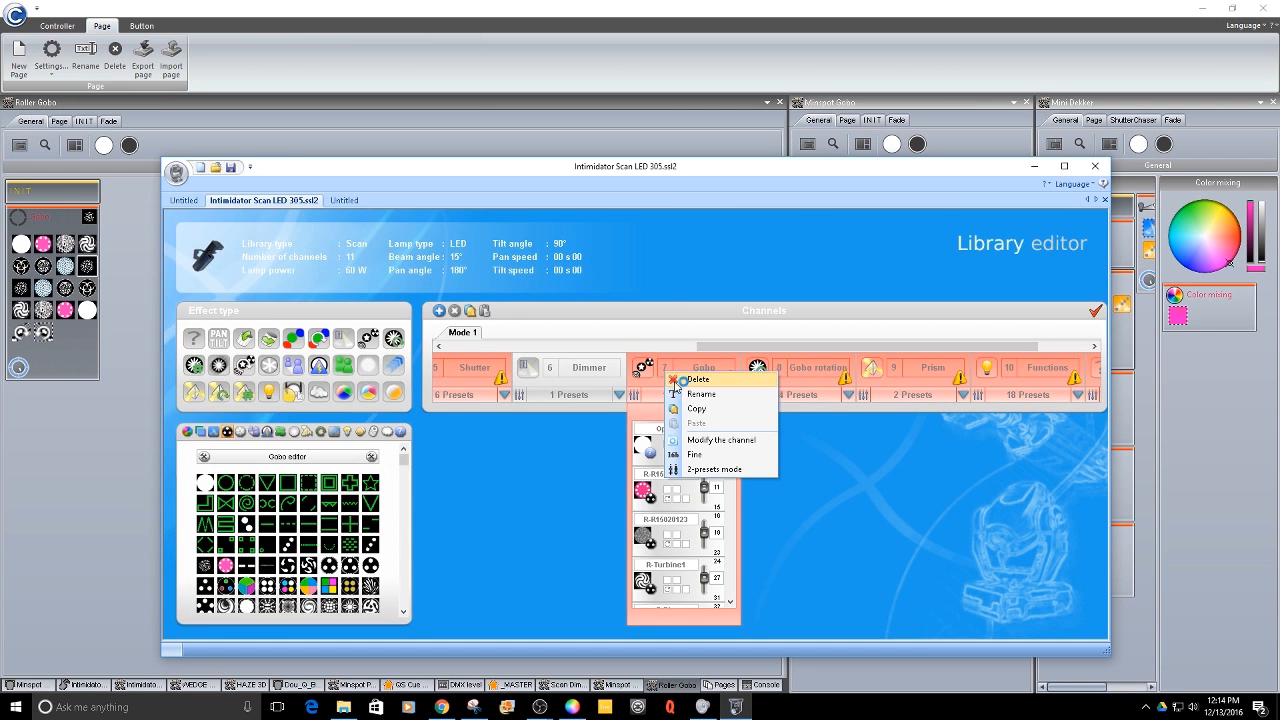
left_click(690, 410)
- Paste the Gobo channel into the new Untitled profile and open its preset list
left_click(339, 201)
right_click(486, 367)
left_click(510, 371)
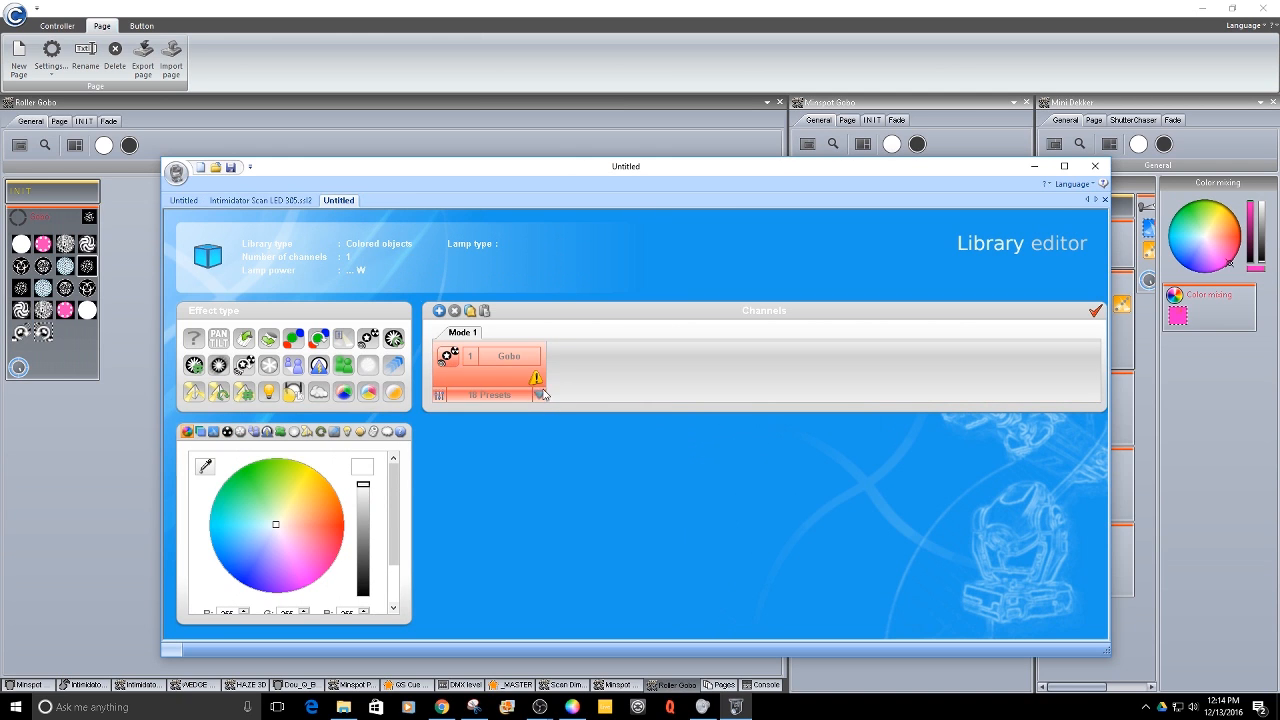
left_click(539, 397)
mouse_move(537, 458)
left_mouse_down()
mouse_move(540, 543)
mouse_move(538, 449)
left_mouse_up()
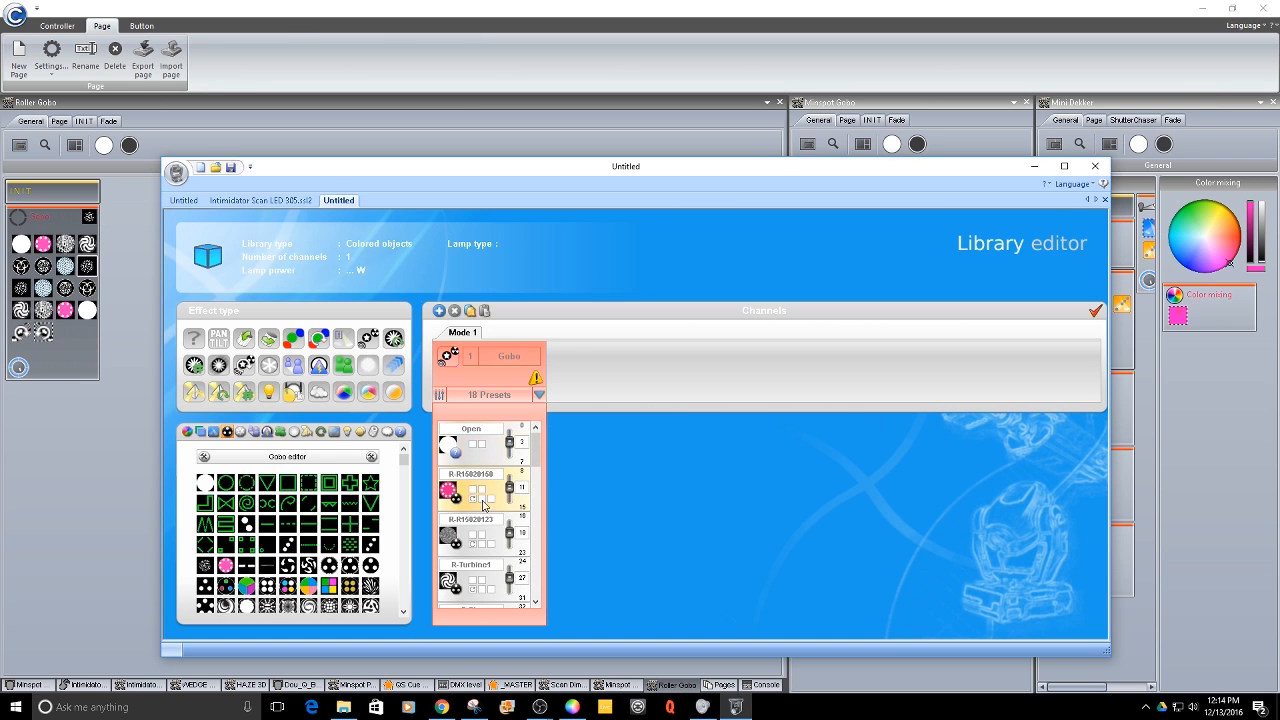
- Save the new profile as IntimidatorGobo.ssl2 in the _Generic folder, replacing the existing file
left_click(266, 201)
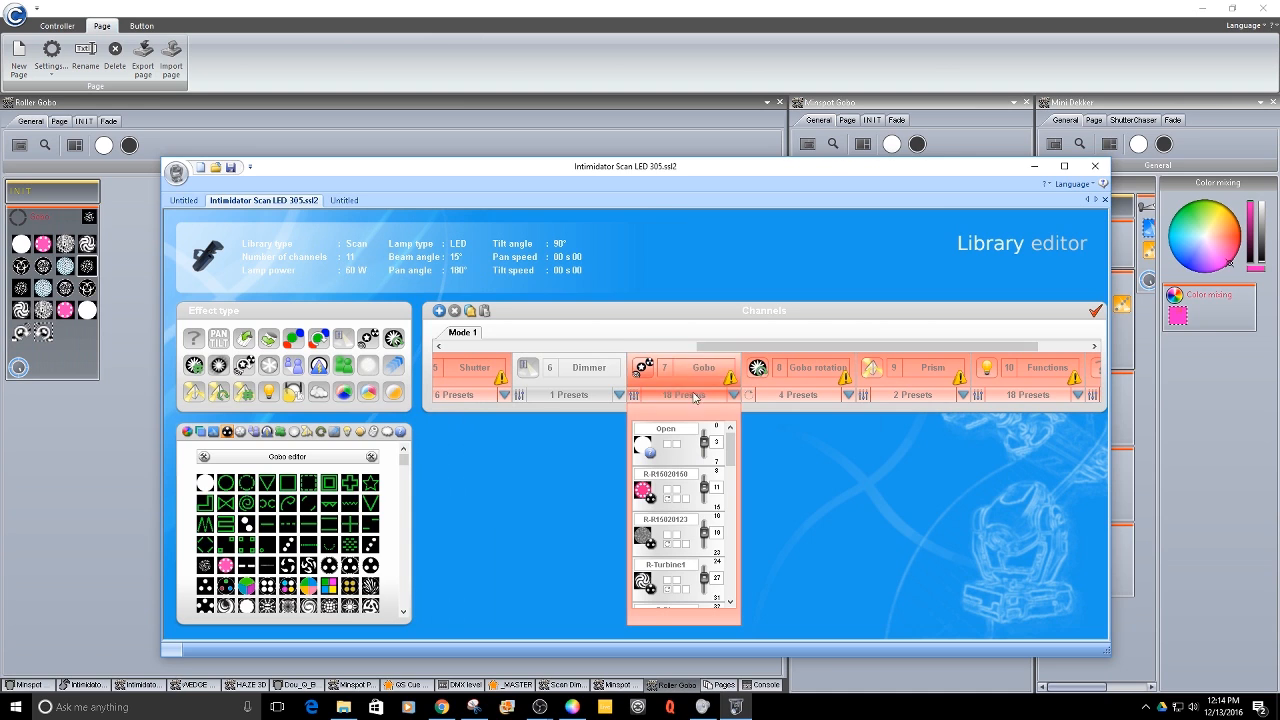
left_click(348, 201)
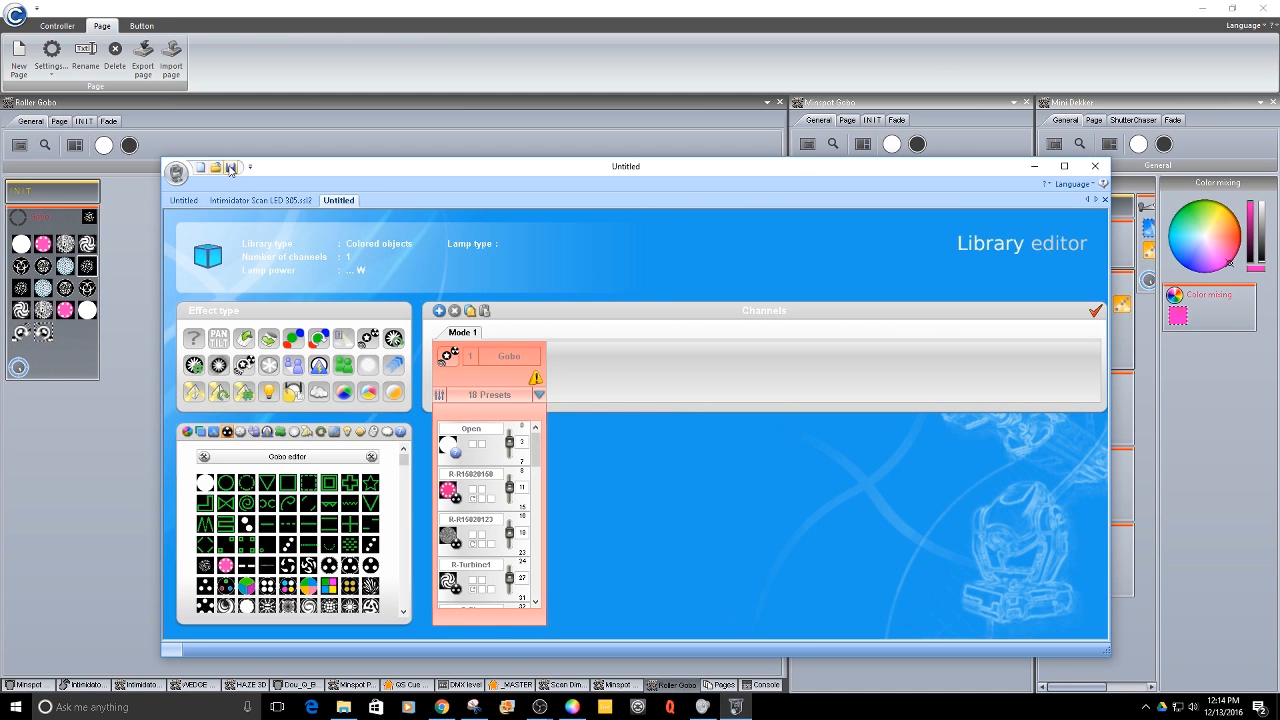
left_click(230, 168)
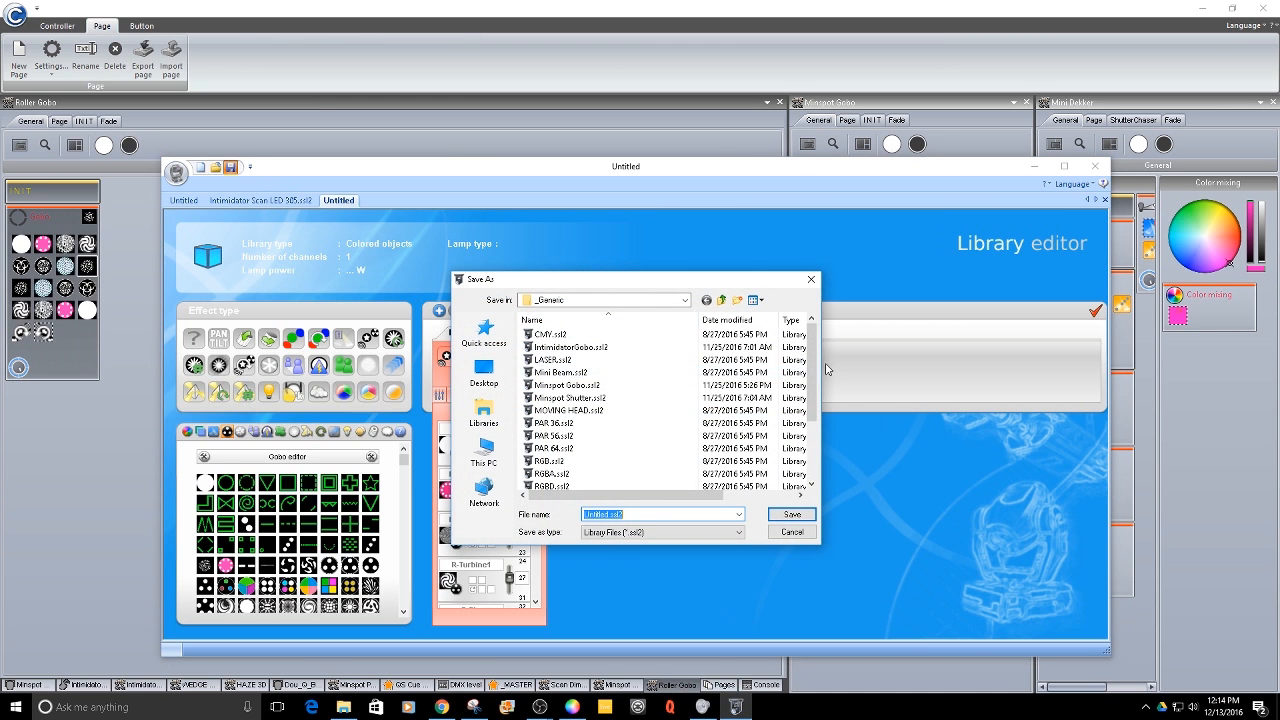
left_click(582, 351)
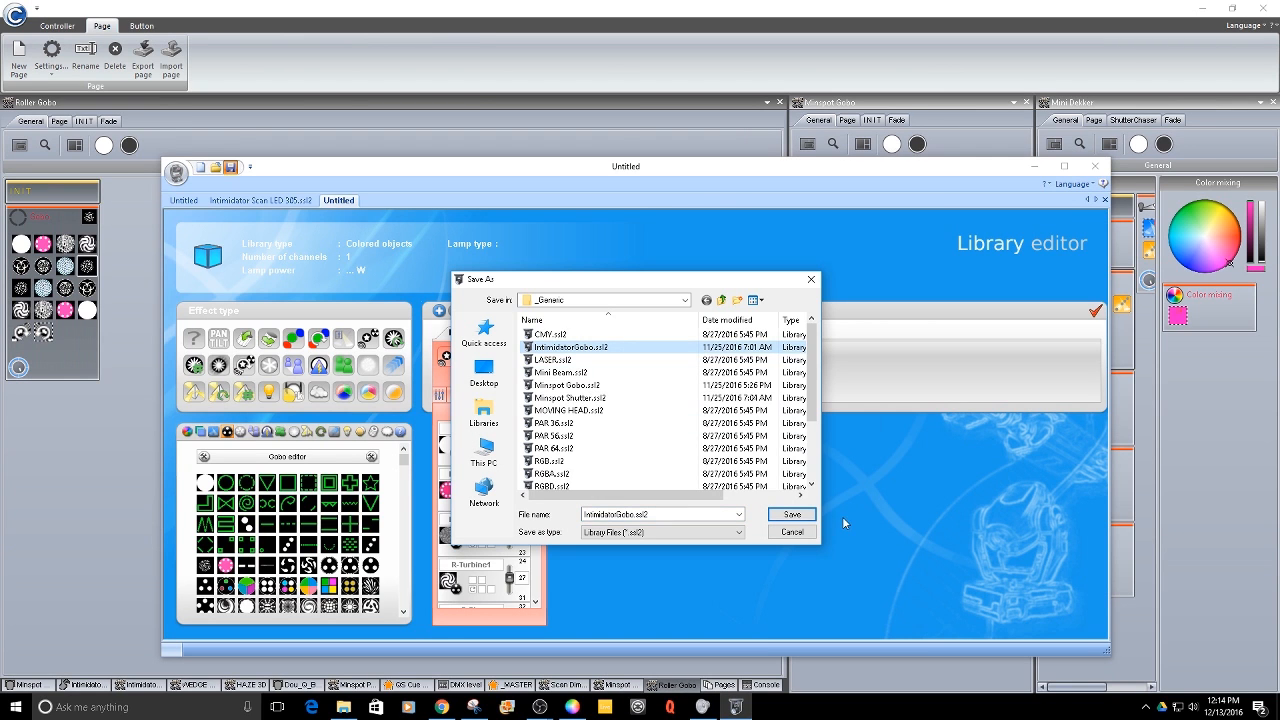
left_click(795, 521)
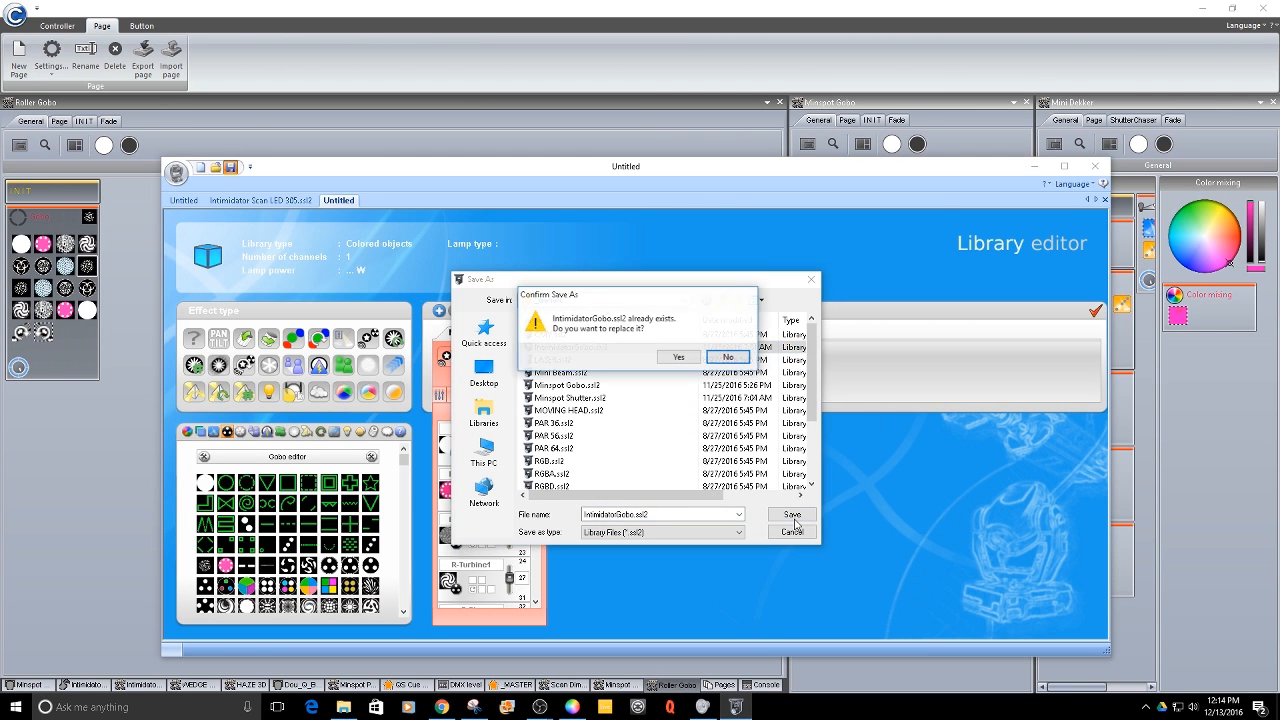
left_click(676, 362)
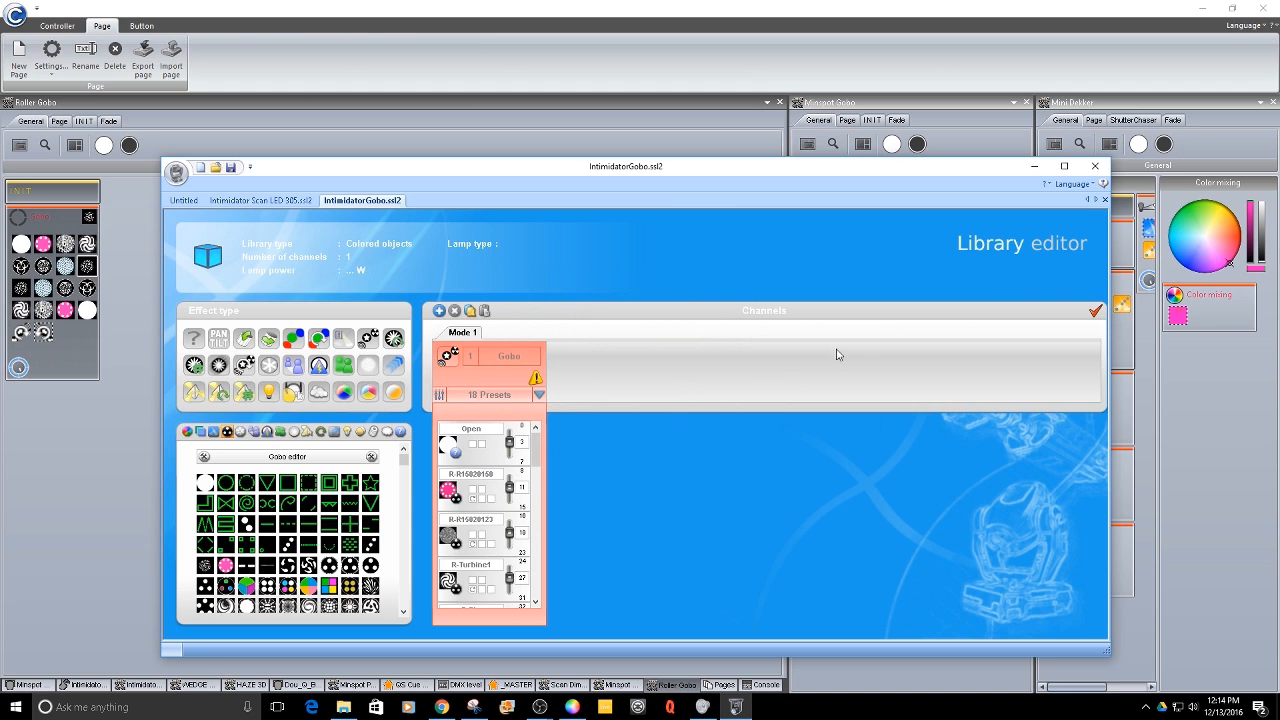
- Close the Library editor and browse the Intimidator pages and their Movements and Colors sections
left_click(1035, 166)
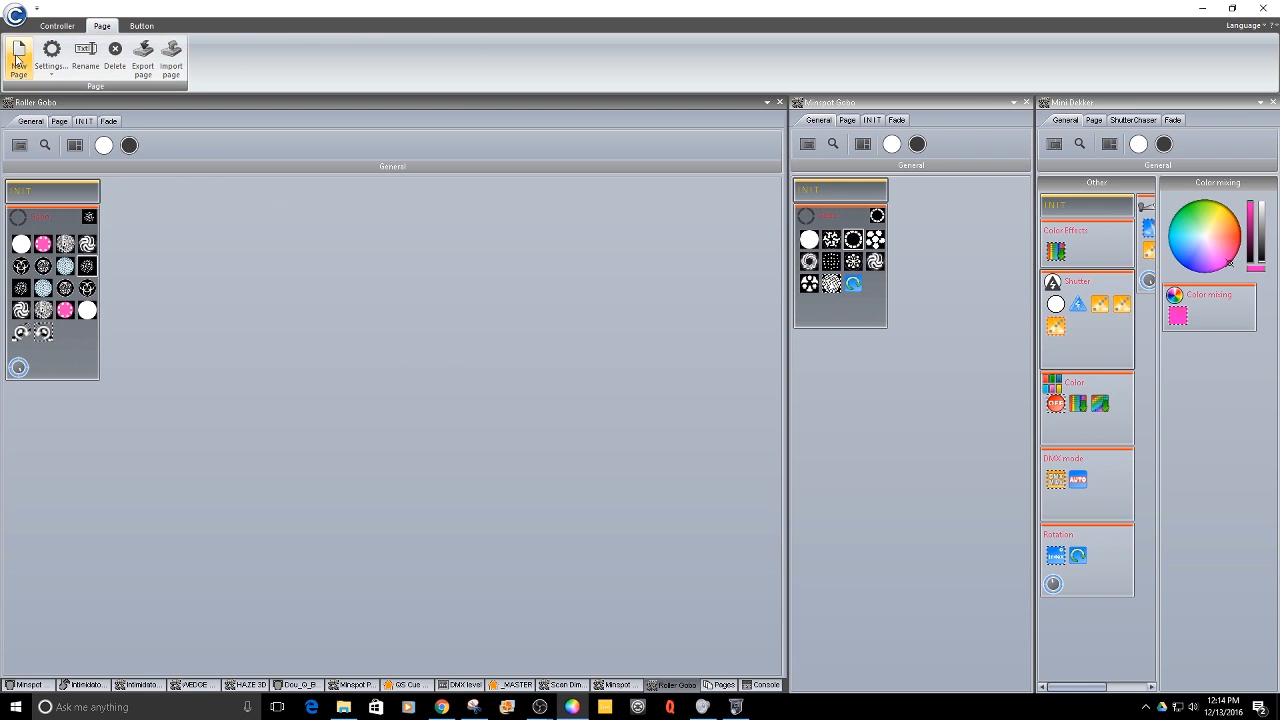
left_click(133, 686)
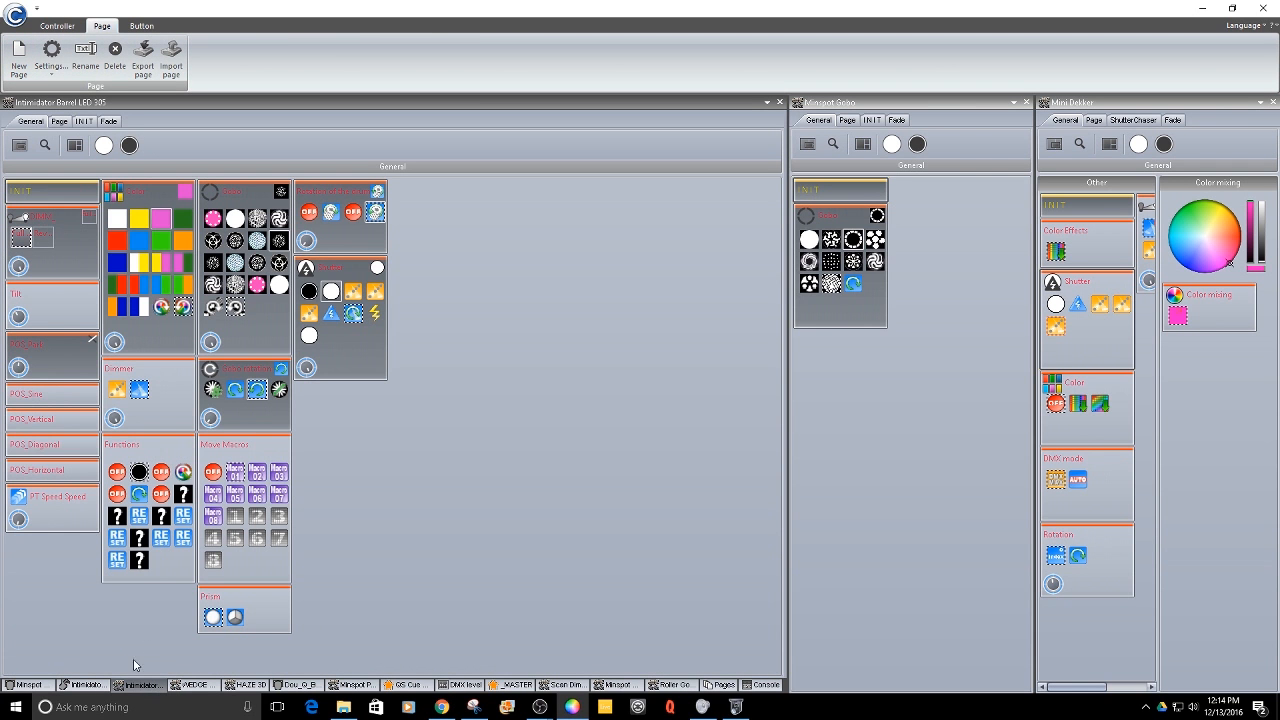
left_click(81, 688)
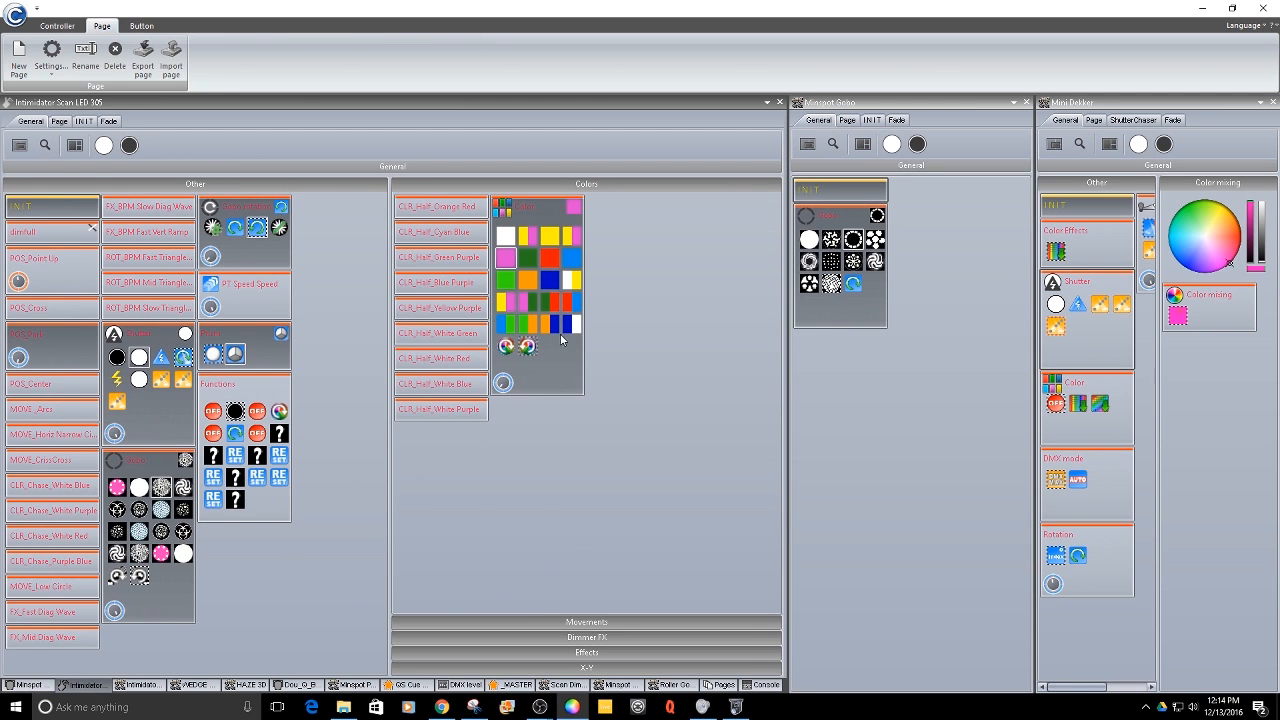
left_click(573, 623)
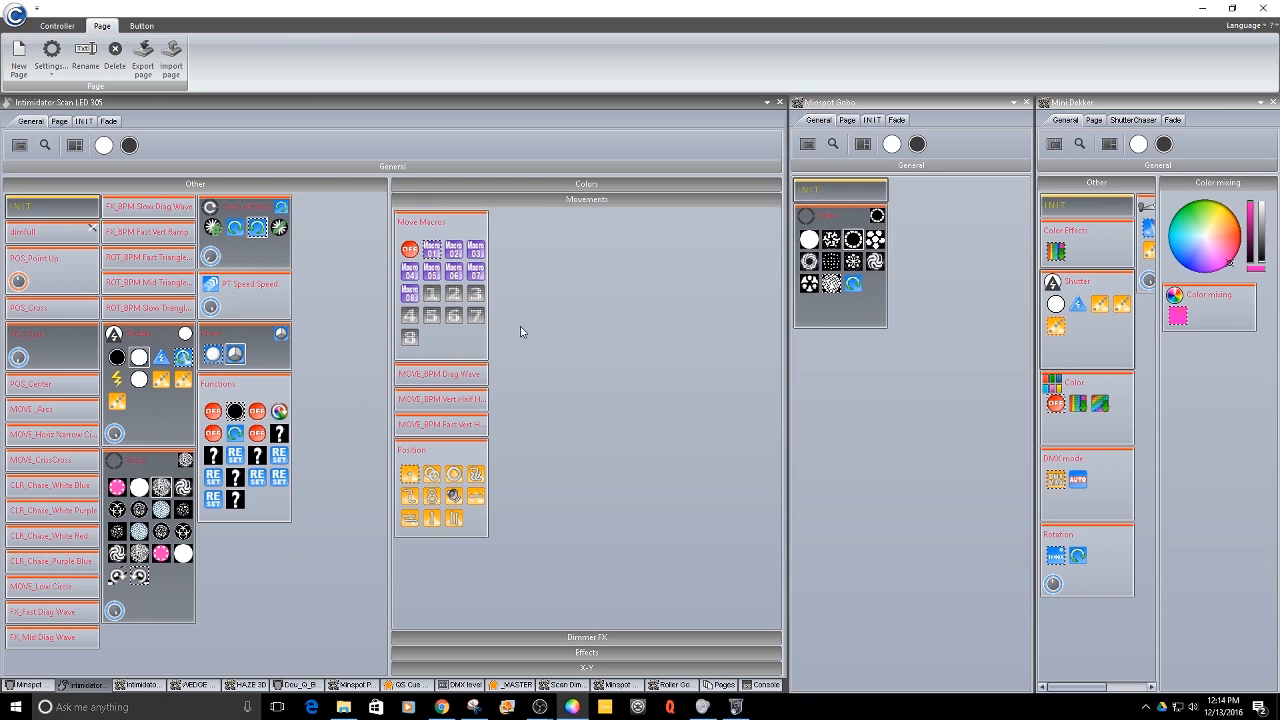
left_click(573, 185)
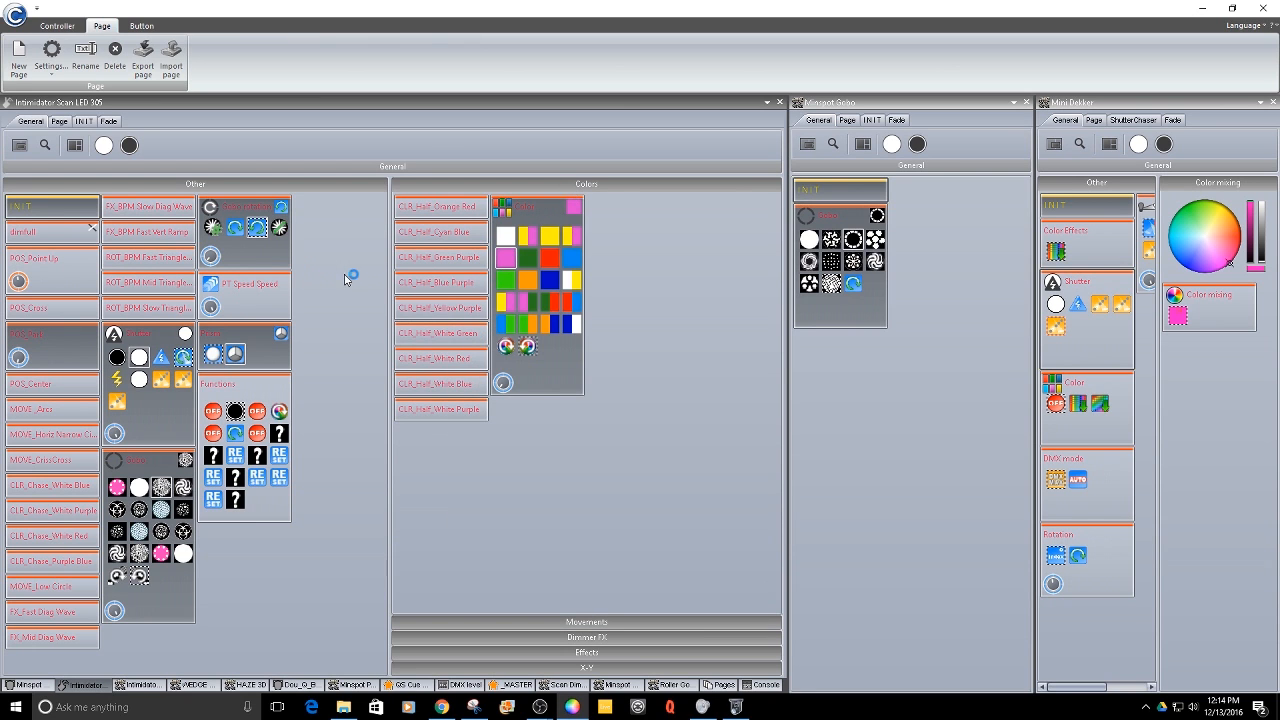
- Start a new page from the intimidatorgobo profile in the _generic library folder
left_click(19, 55)
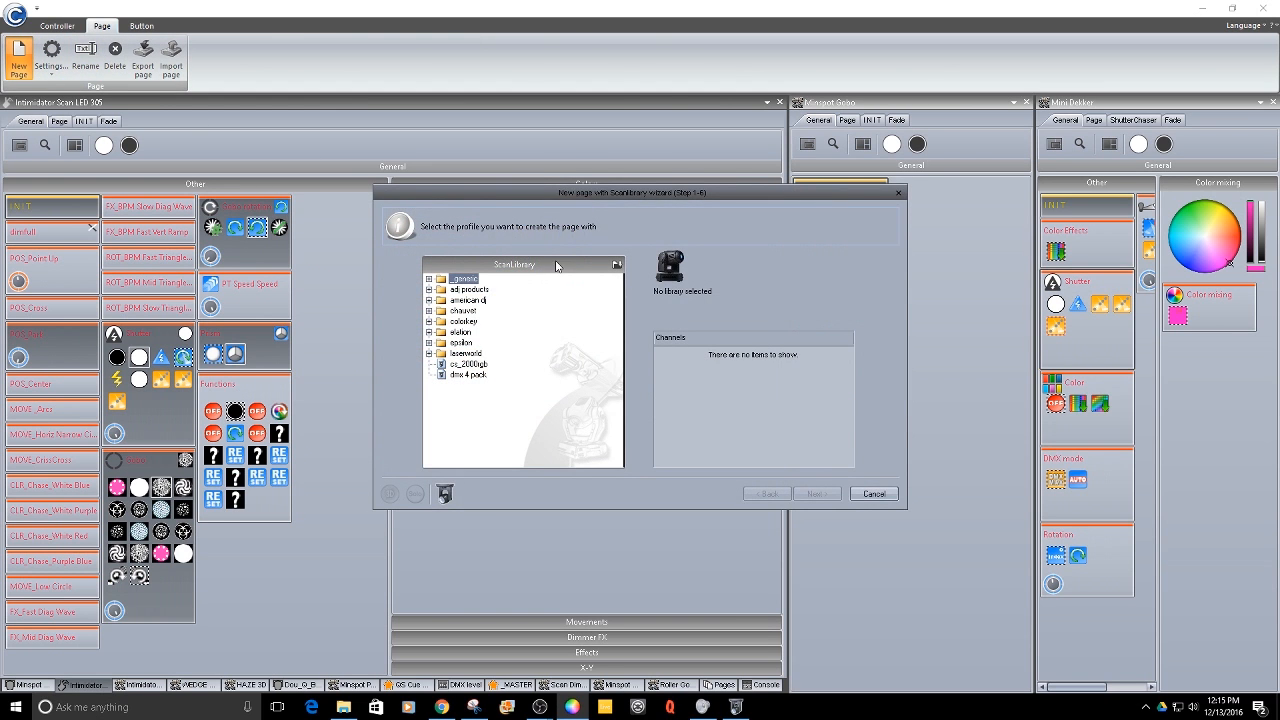
left_click(430, 279)
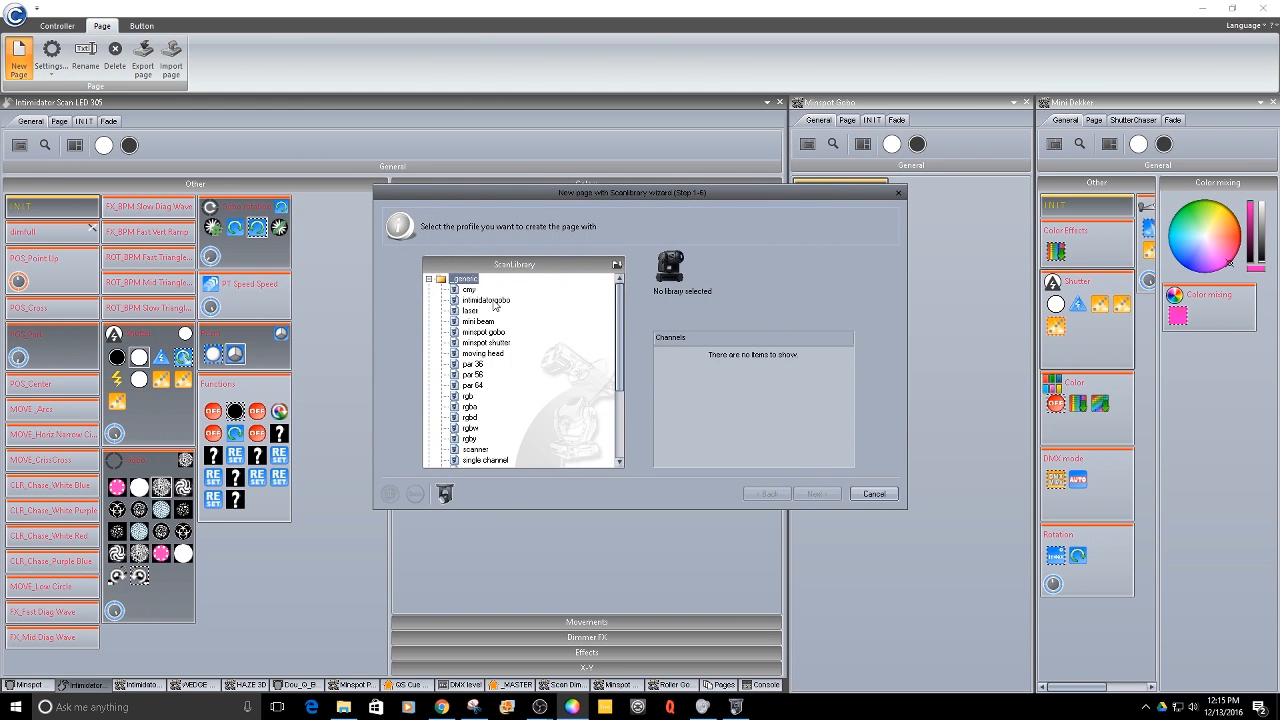
left_click(497, 301)
left_click(816, 494)
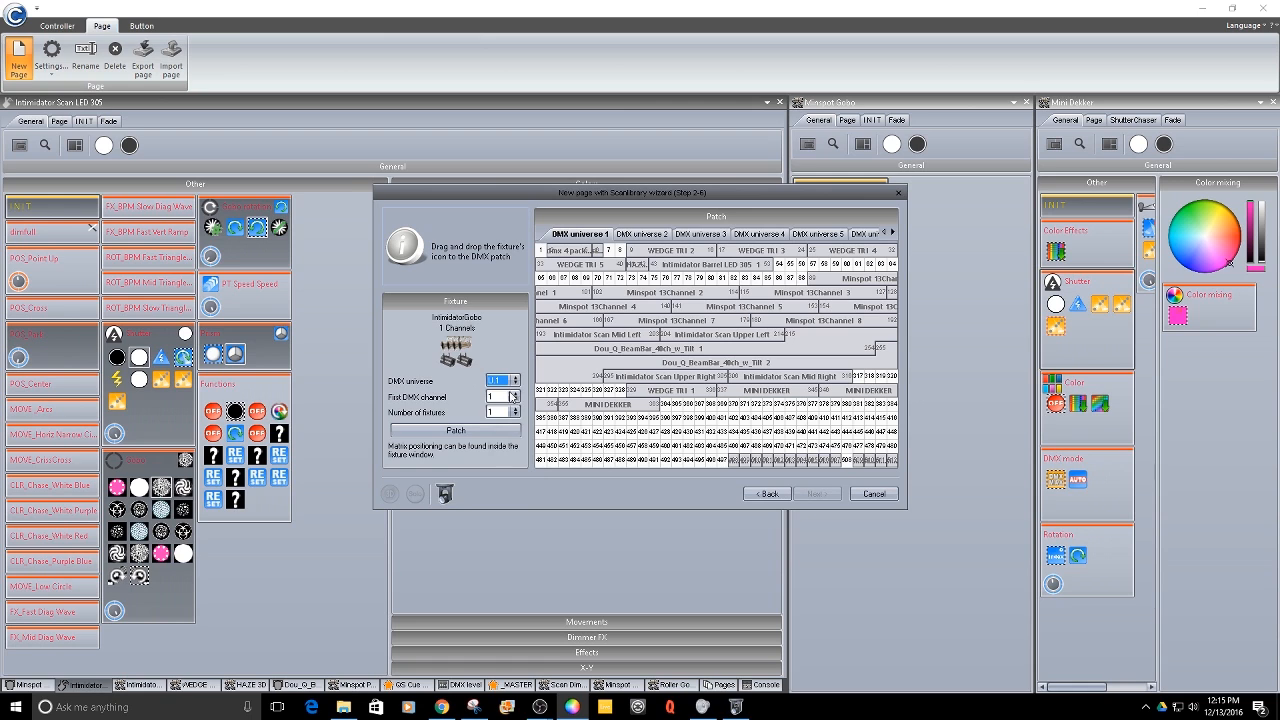
- Set the first DMX channel to 509, patch the fixture and continue
left_click(511, 397)
left_click_drag(514, 422, 511, 525)
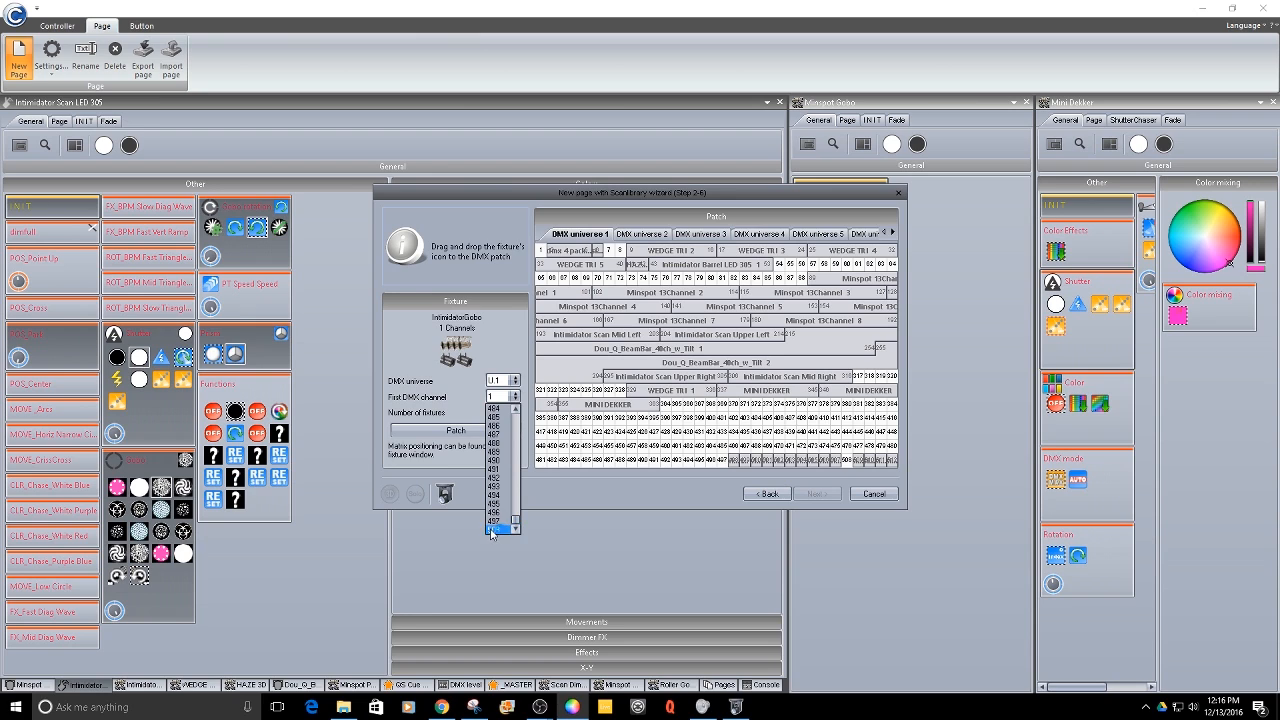
left_click(492, 531)
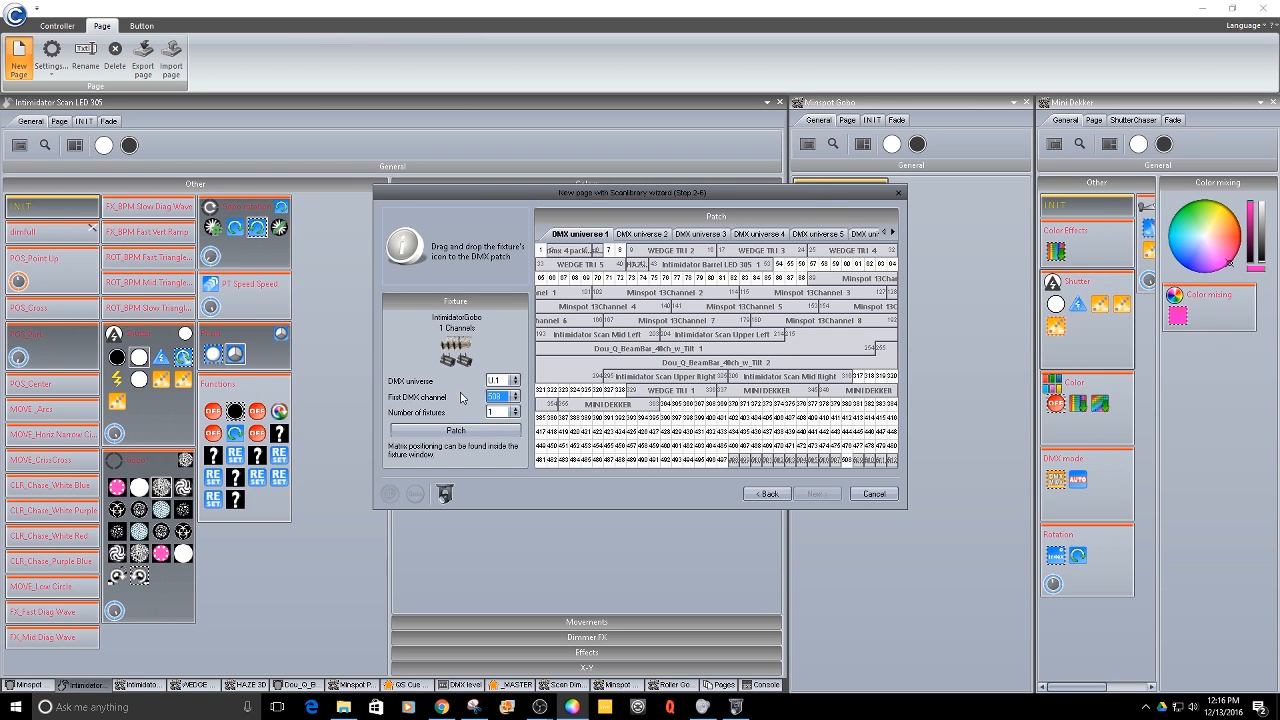
left_click(461, 430)
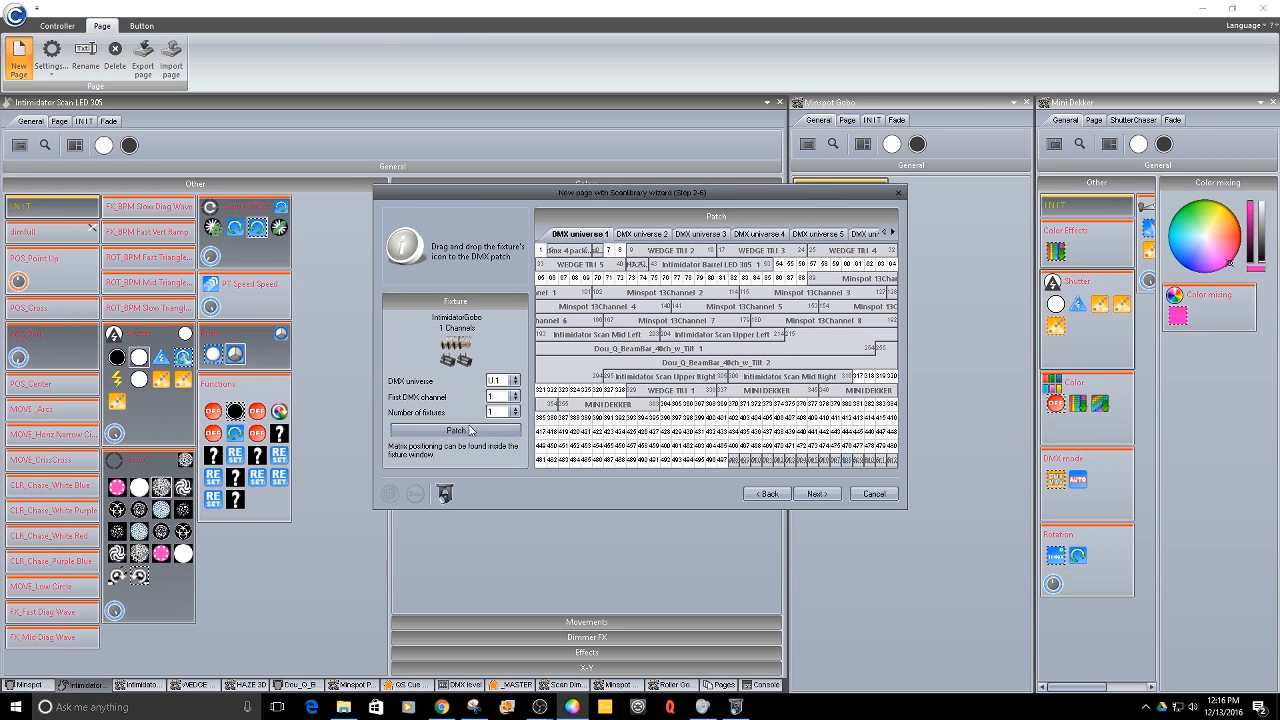
left_click(820, 495)
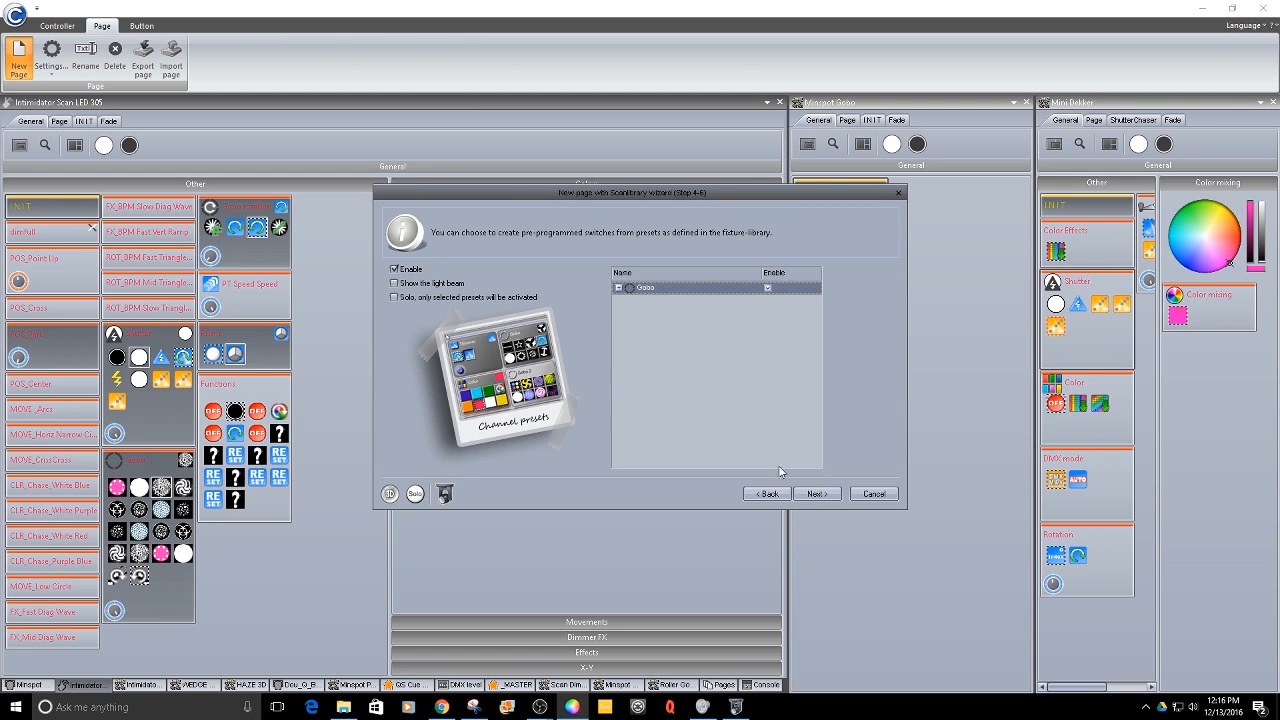
- Accept the preset and scene options and finish the new page wizard
left_click(808, 493)
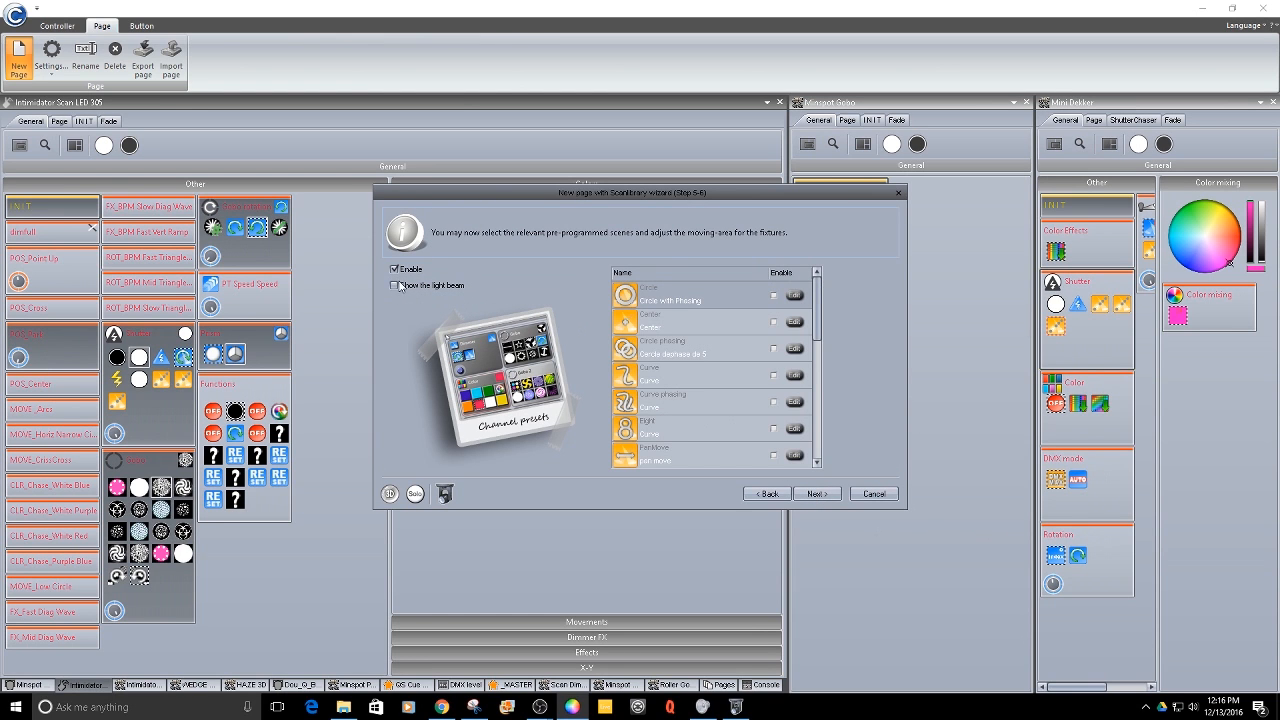
left_click(820, 494)
left_click(818, 494)
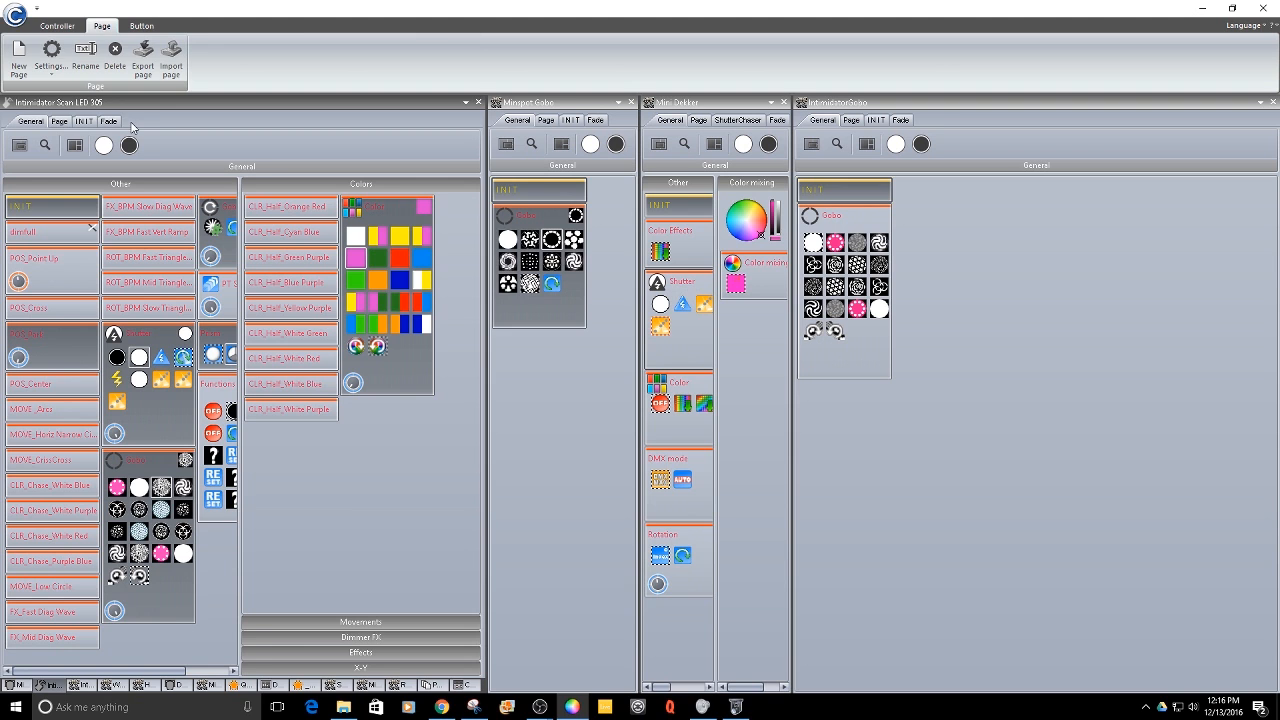
- Review the fixture patch settings of the Intimidator Scan LED 305 page
left_click(50, 70)
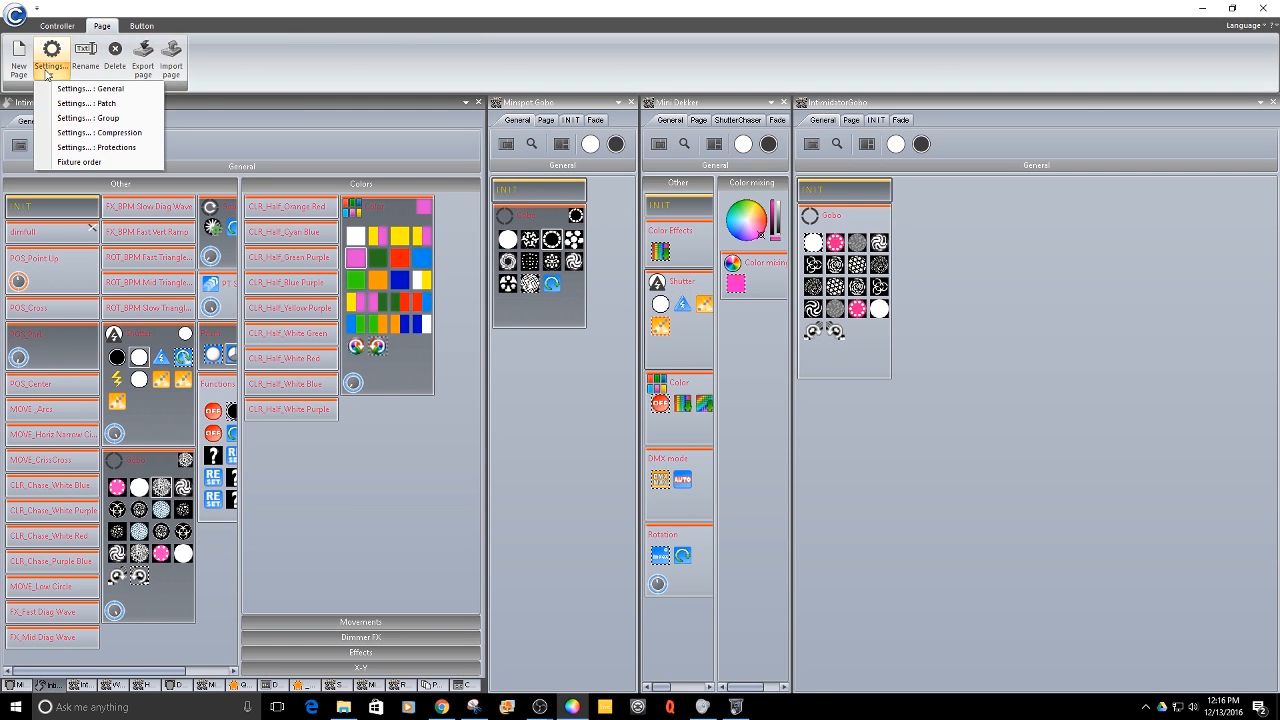
left_click(86, 103)
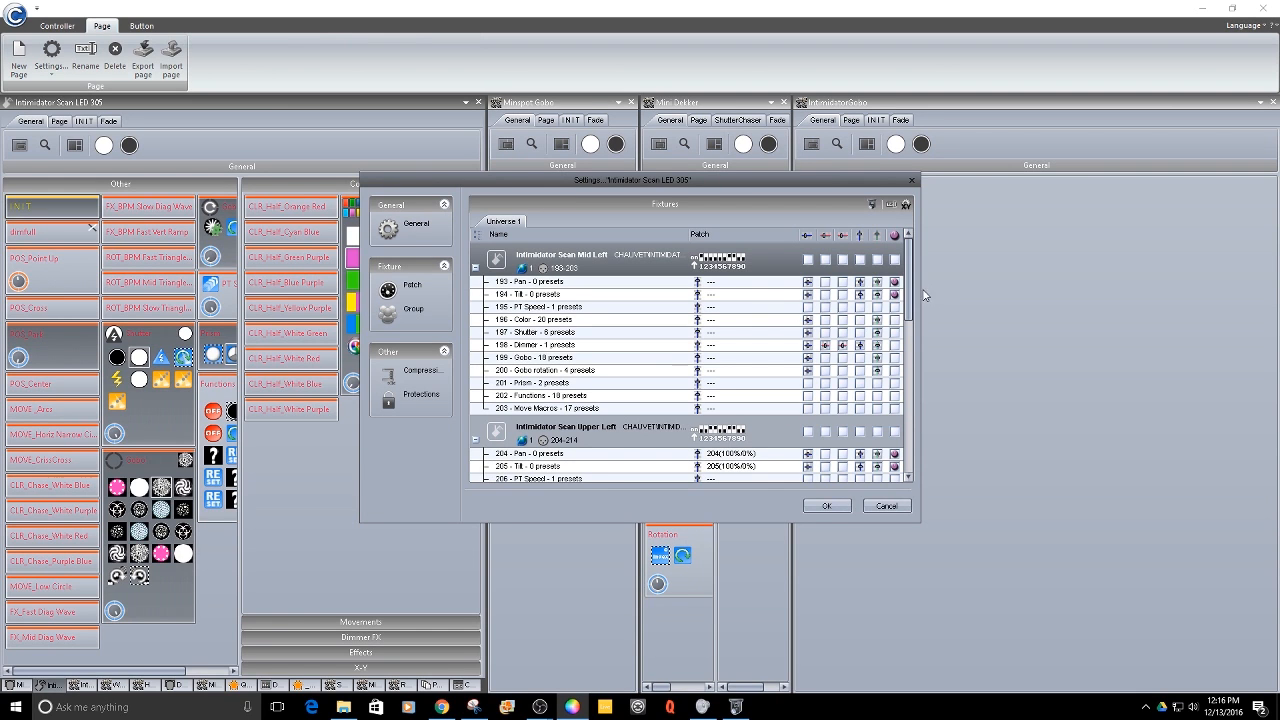
left_click_drag(912, 298, 910, 455)
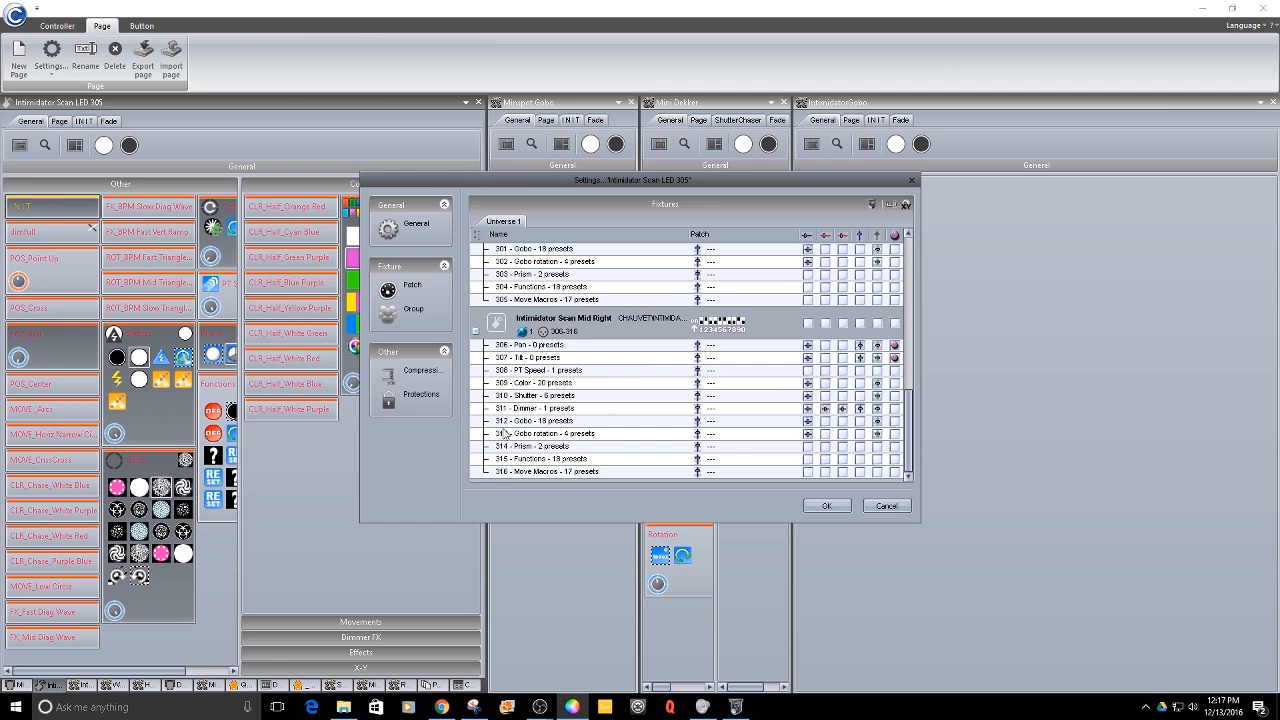
left_click(816, 503)
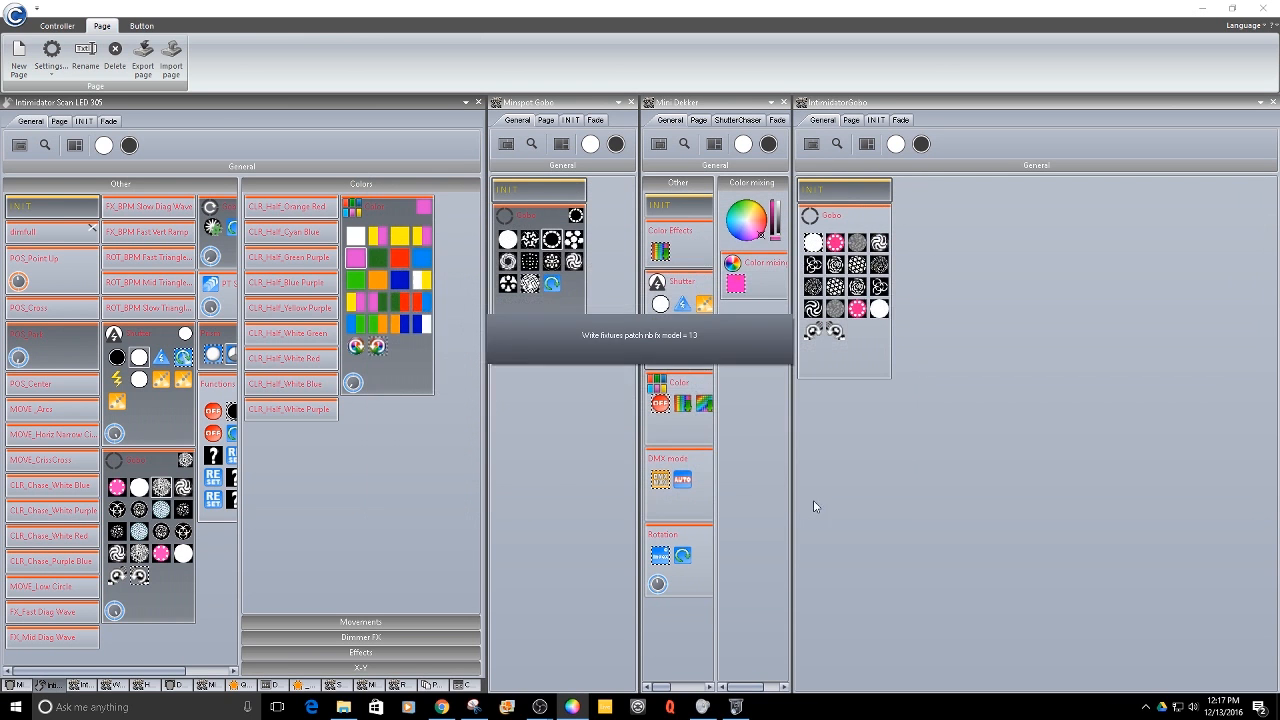
- Open the IntimidatorGobo page's patch and add output address 199 to its Gobo channel
left_click(884, 108)
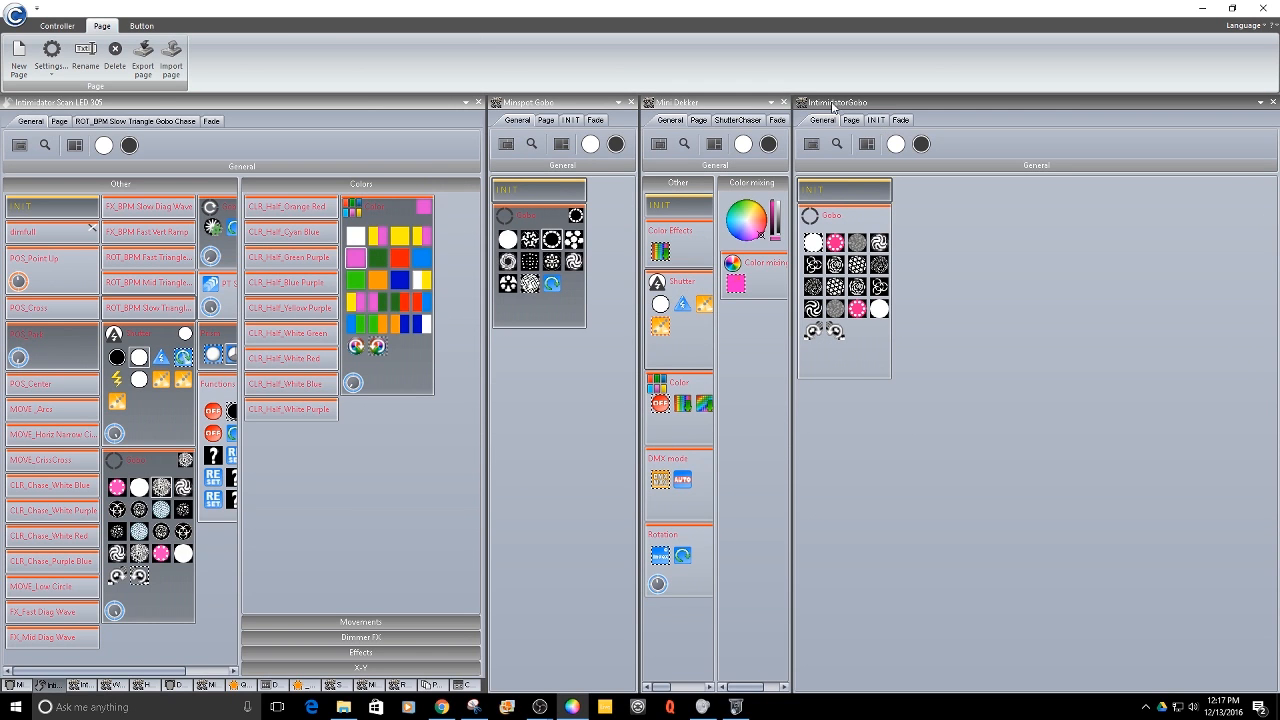
left_click(50, 60)
left_click(82, 103)
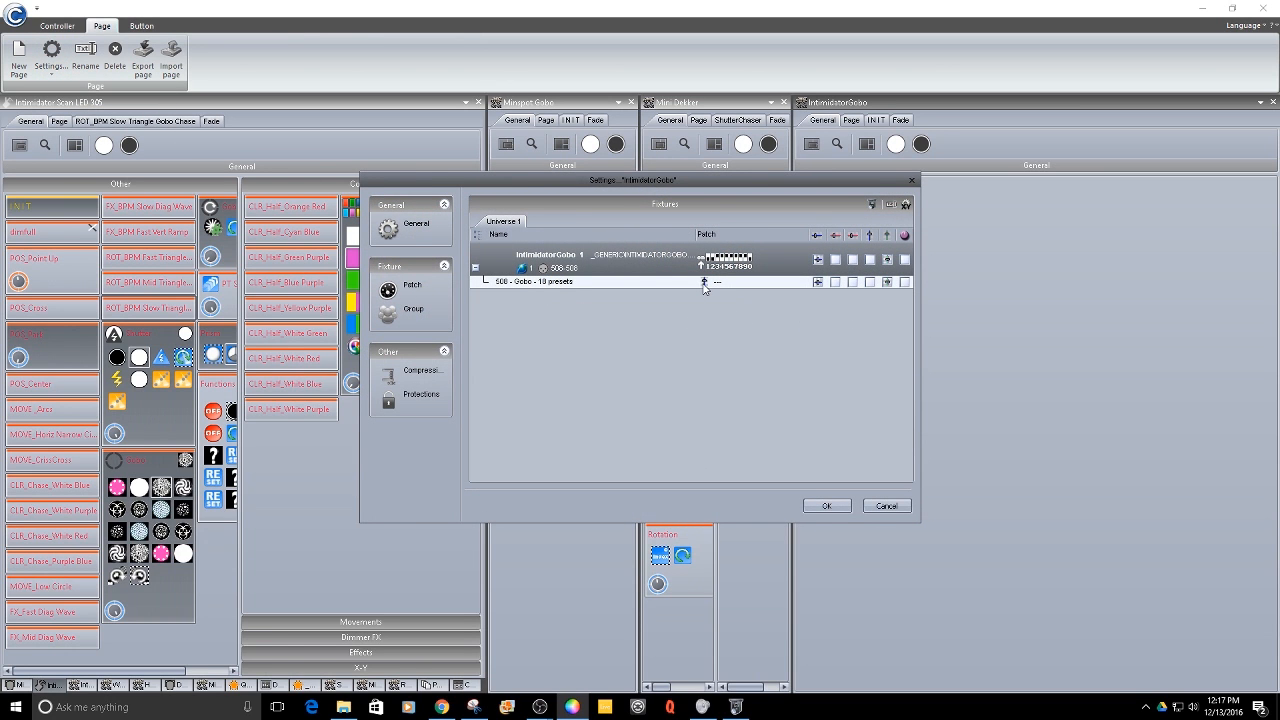
left_click(704, 284)
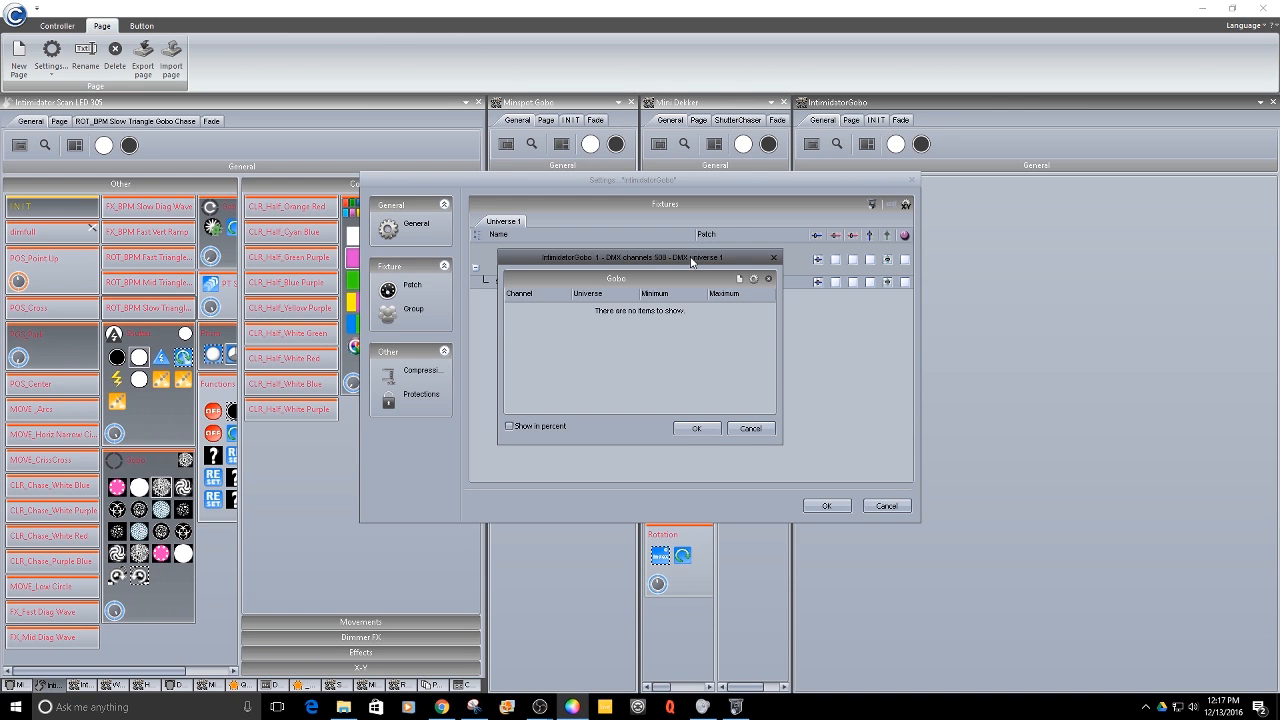
left_click(740, 280)
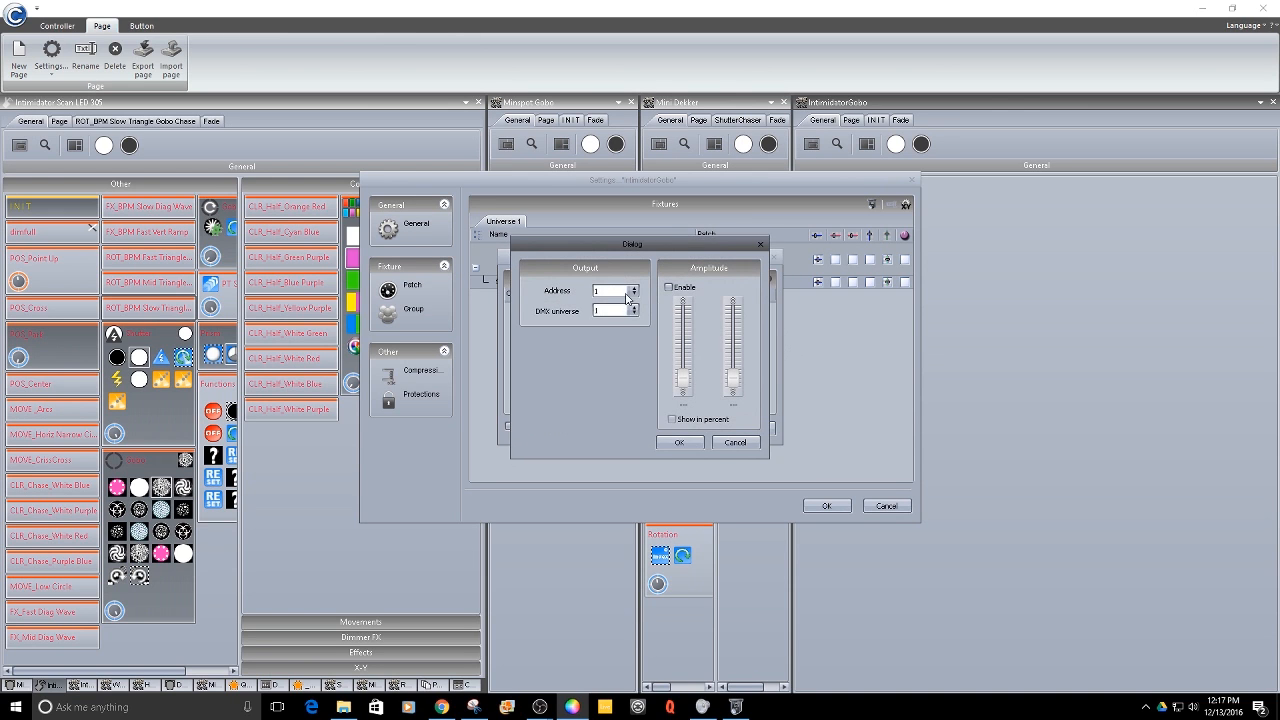
left_click(627, 292)
scroll(620, 358, "down", 17)
scroll(620, 358, "down", 20)
scroll(617, 362, "down", 9)
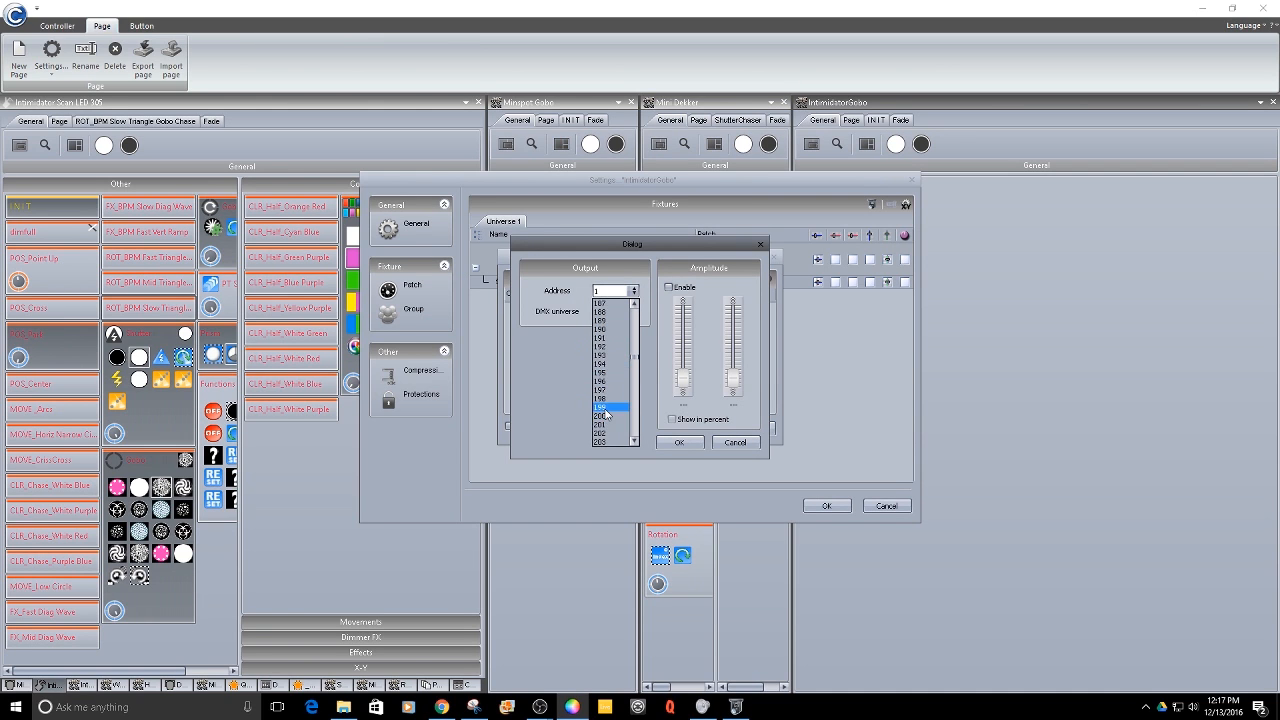
left_click(604, 409)
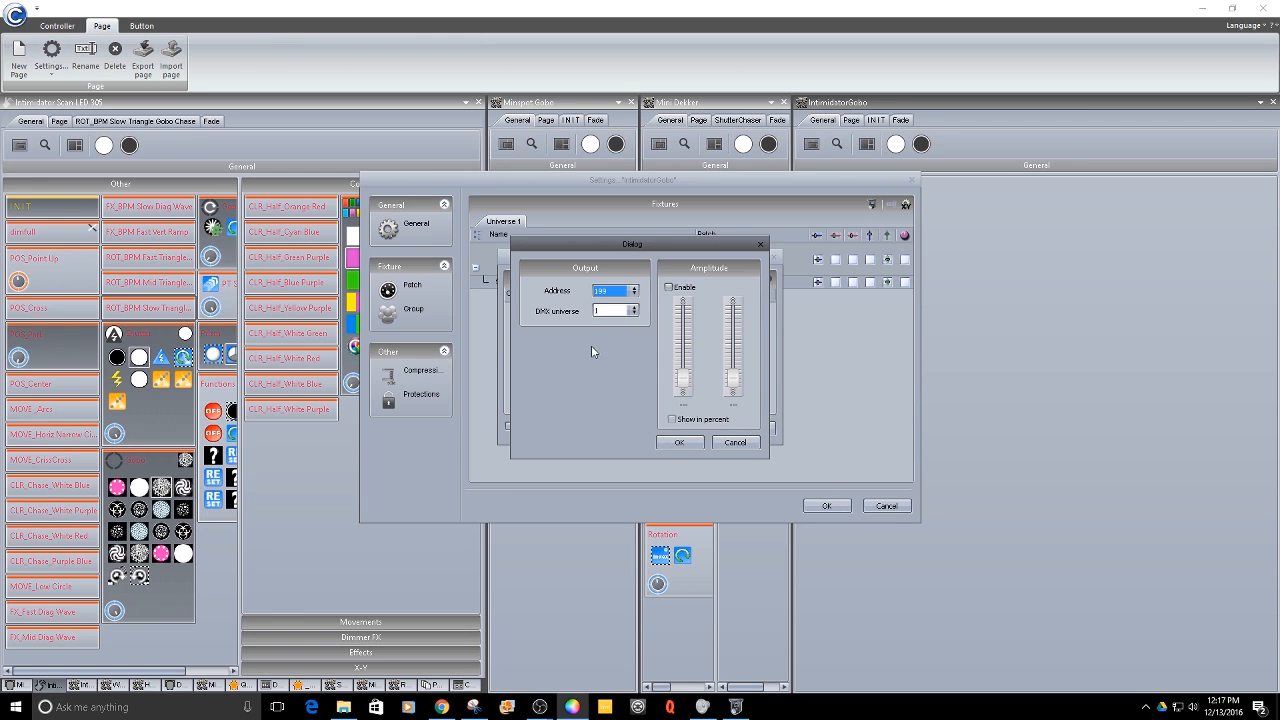
left_click(677, 445)
left_click(679, 445)
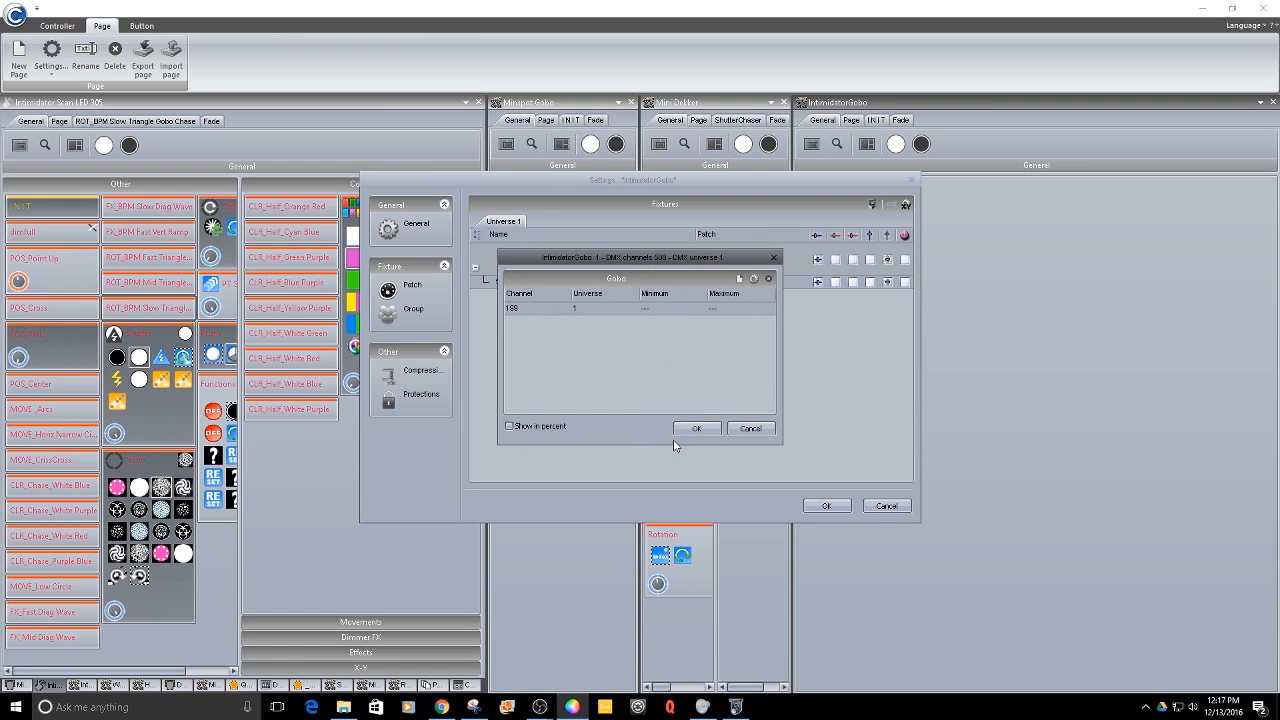
- Add output addresses 210 and 301 to the IntimidatorGobo Gobo channel
left_click(742, 279)
left_click(633, 290)
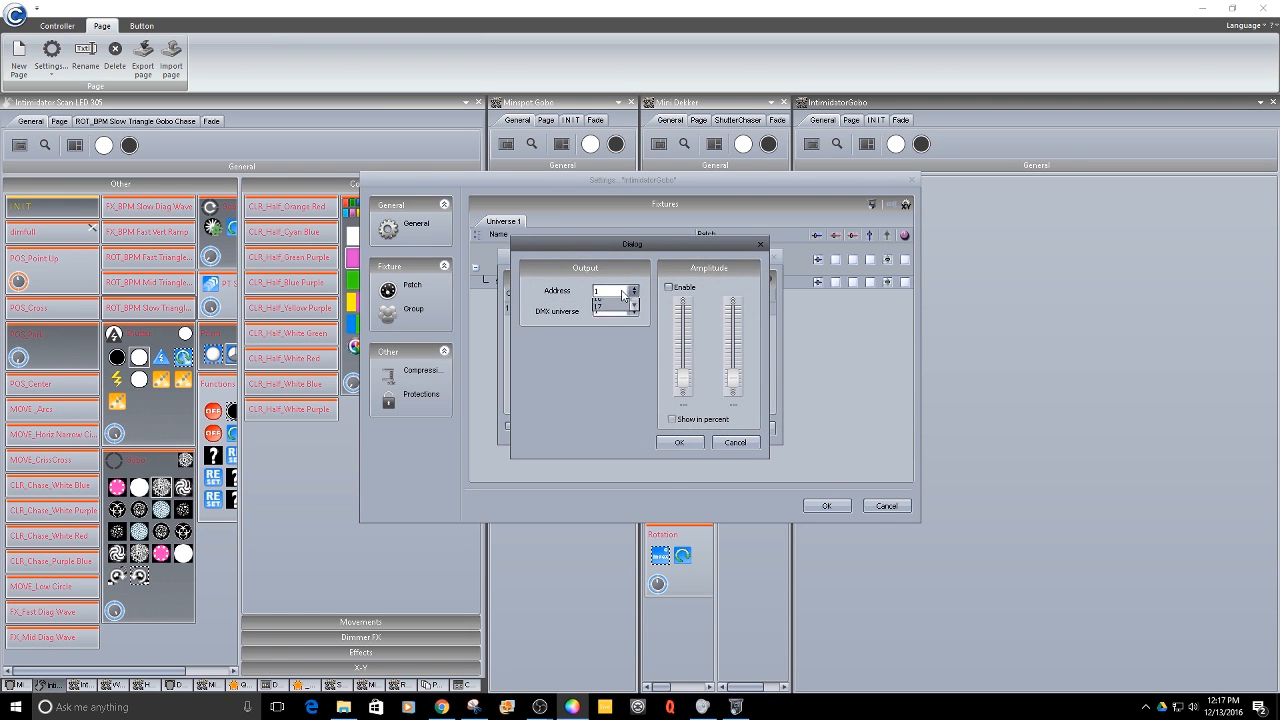
left_click_drag(636, 310, 617, 360)
scroll(615, 360, "up", 2)
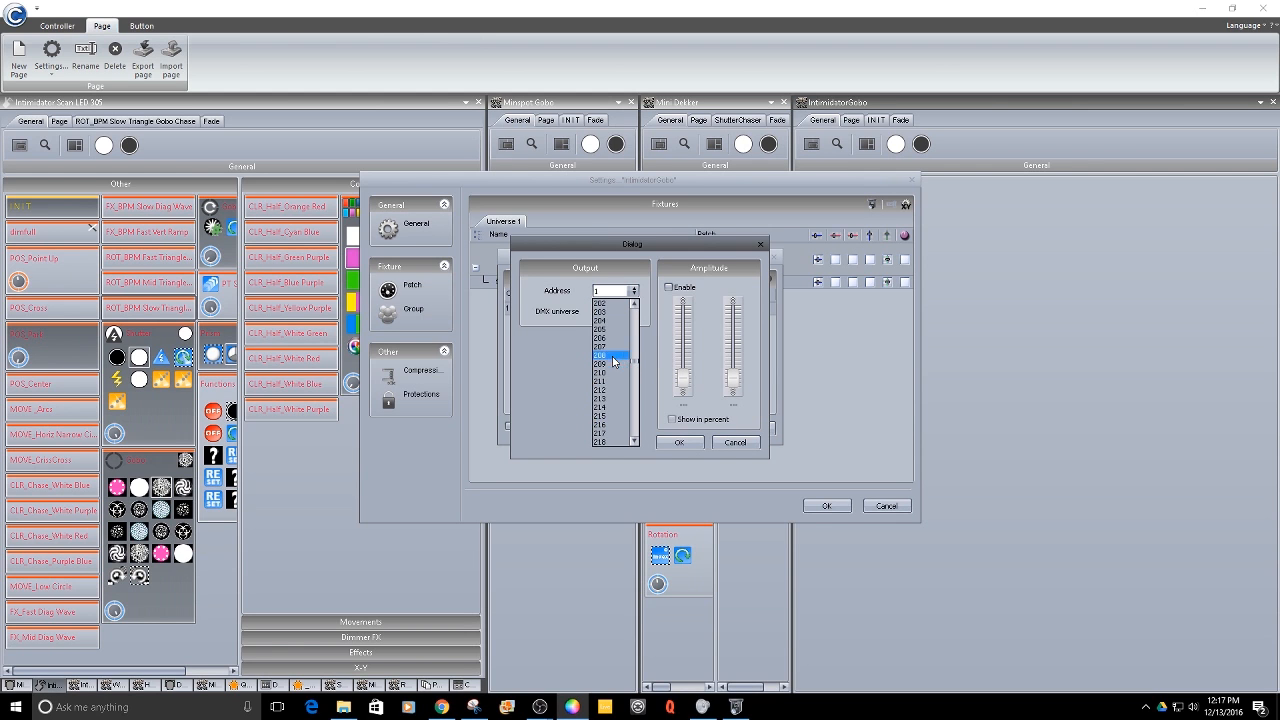
left_click(608, 371)
left_click(680, 443)
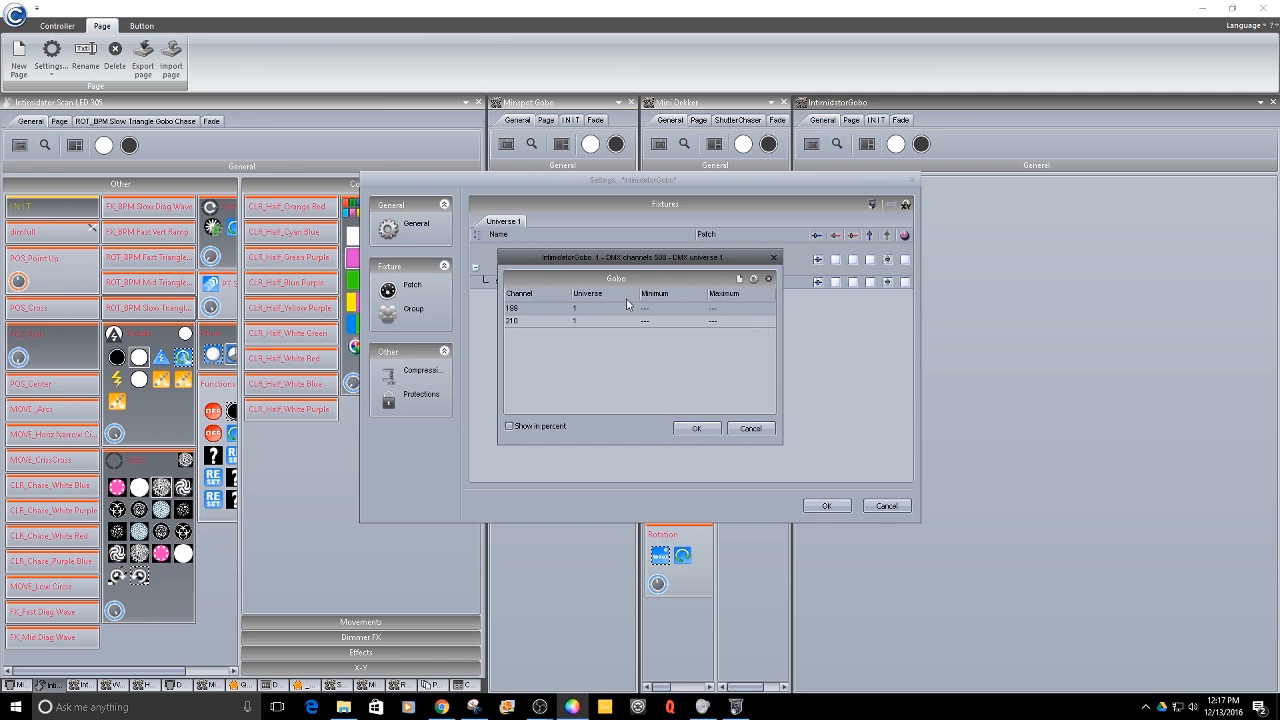
left_click(738, 279)
left_click(633, 291)
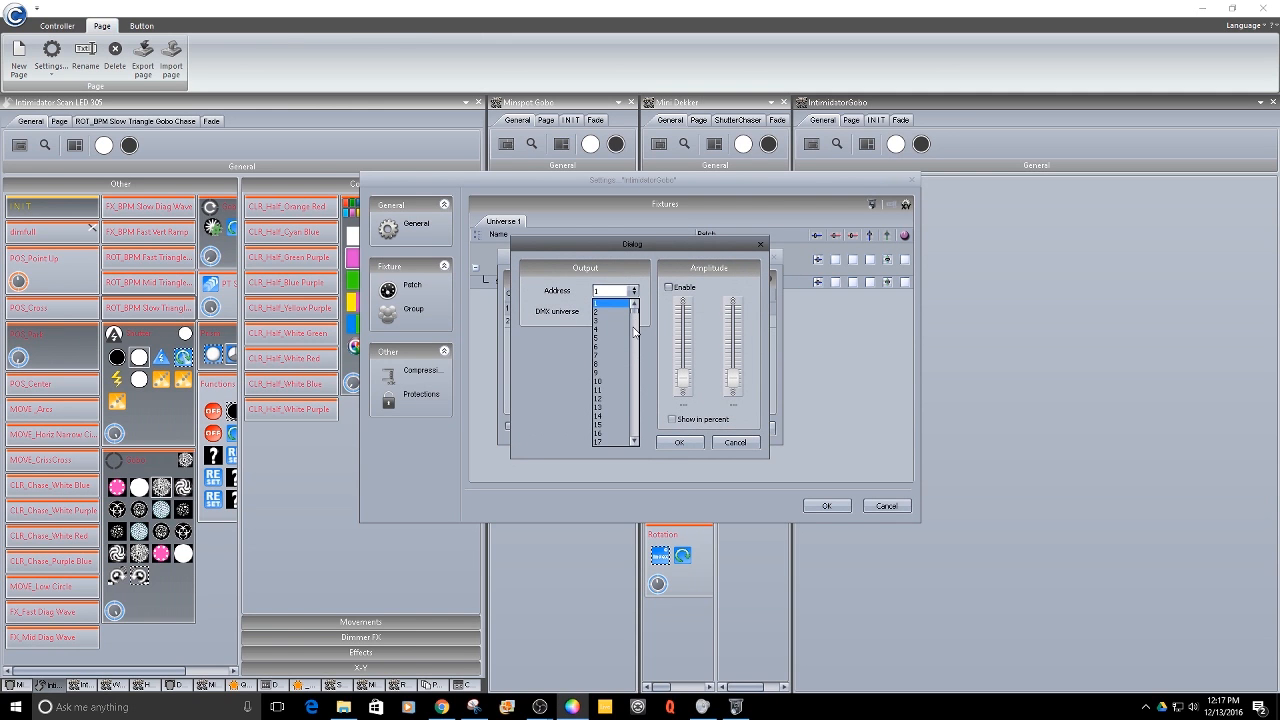
left_click_drag(634, 312, 630, 386)
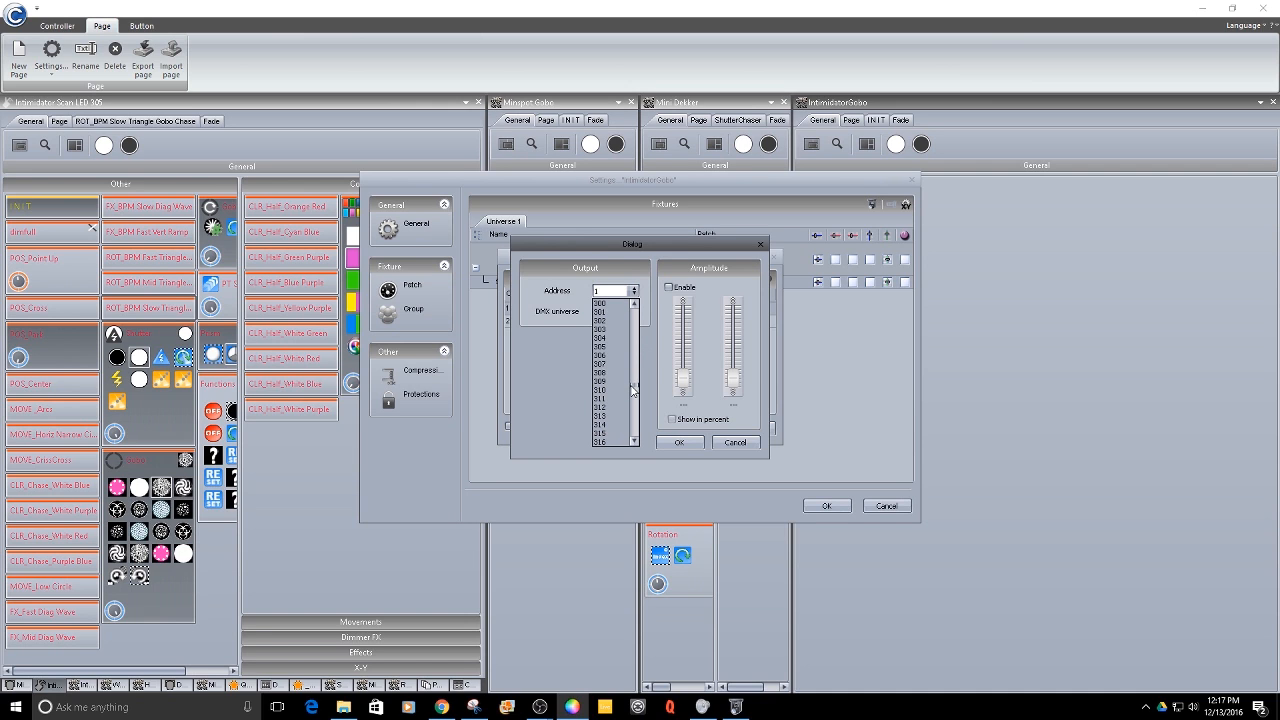
left_click(612, 311)
left_click(677, 437)
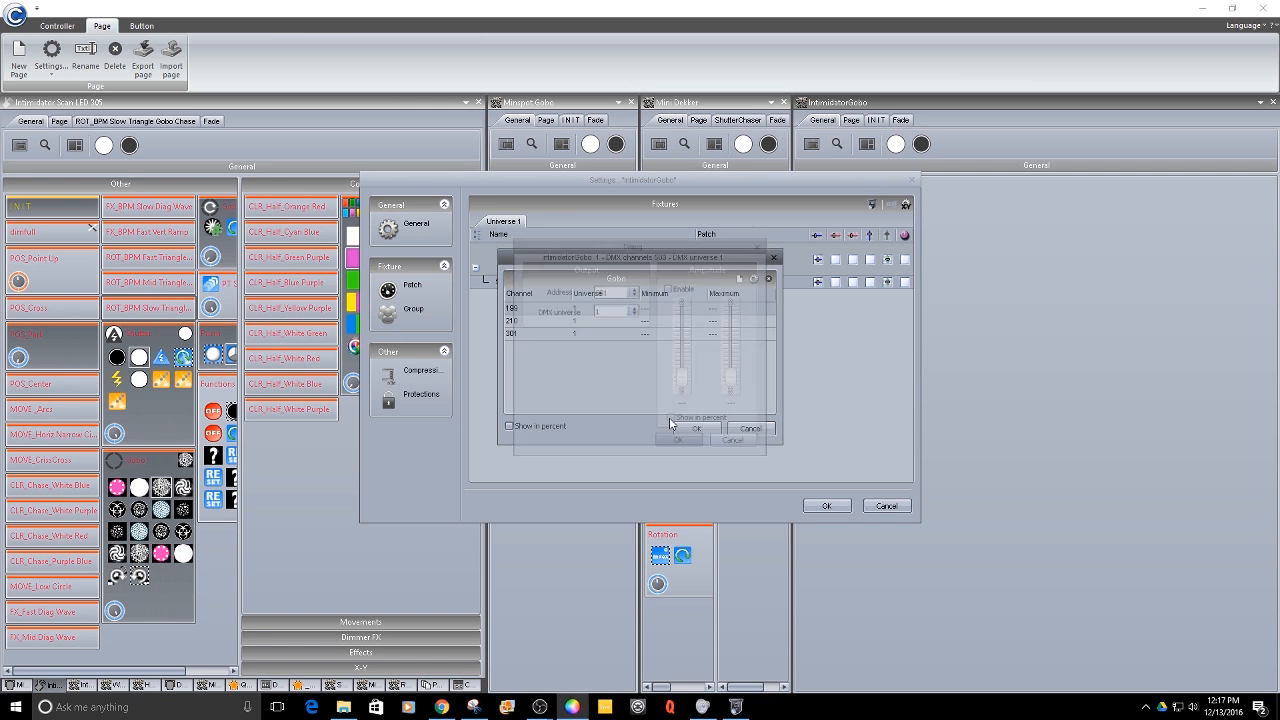
- Add output address 312 to the Gobo channel and confirm the patch settings
left_click(737, 280)
left_click(634, 290)
left_click_drag(634, 315, 633, 374)
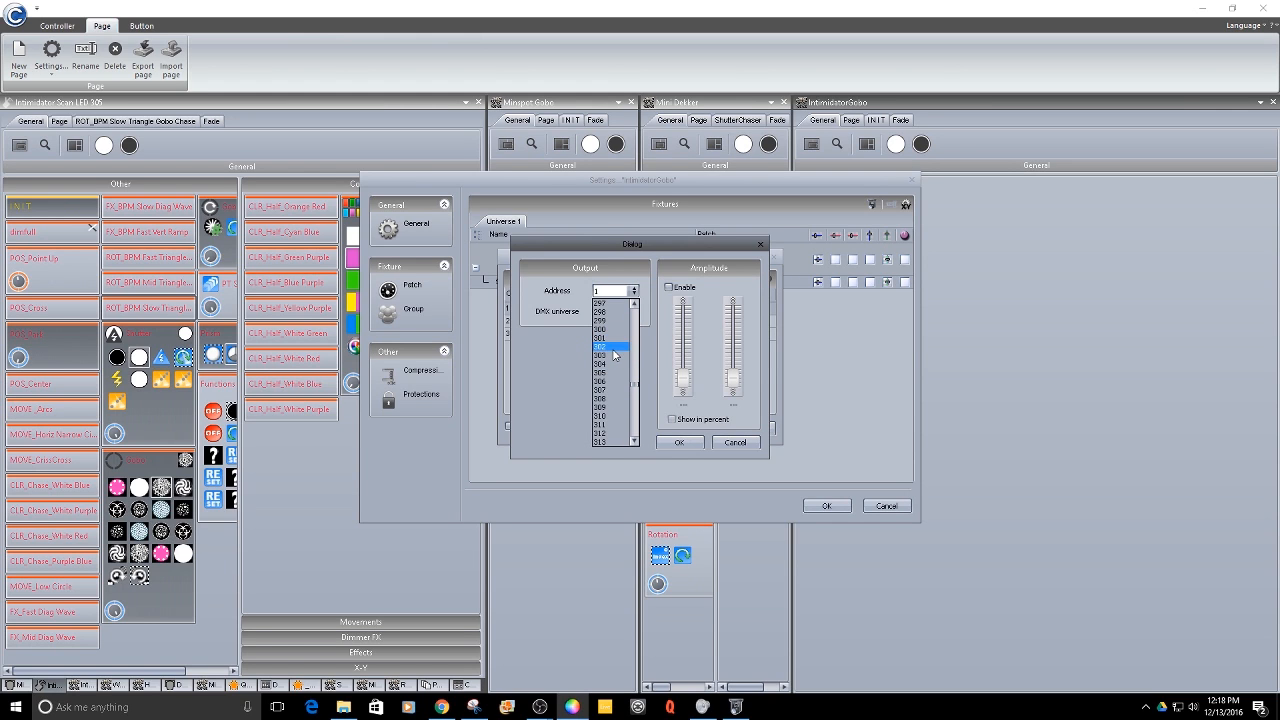
left_click(612, 436)
left_click(679, 442)
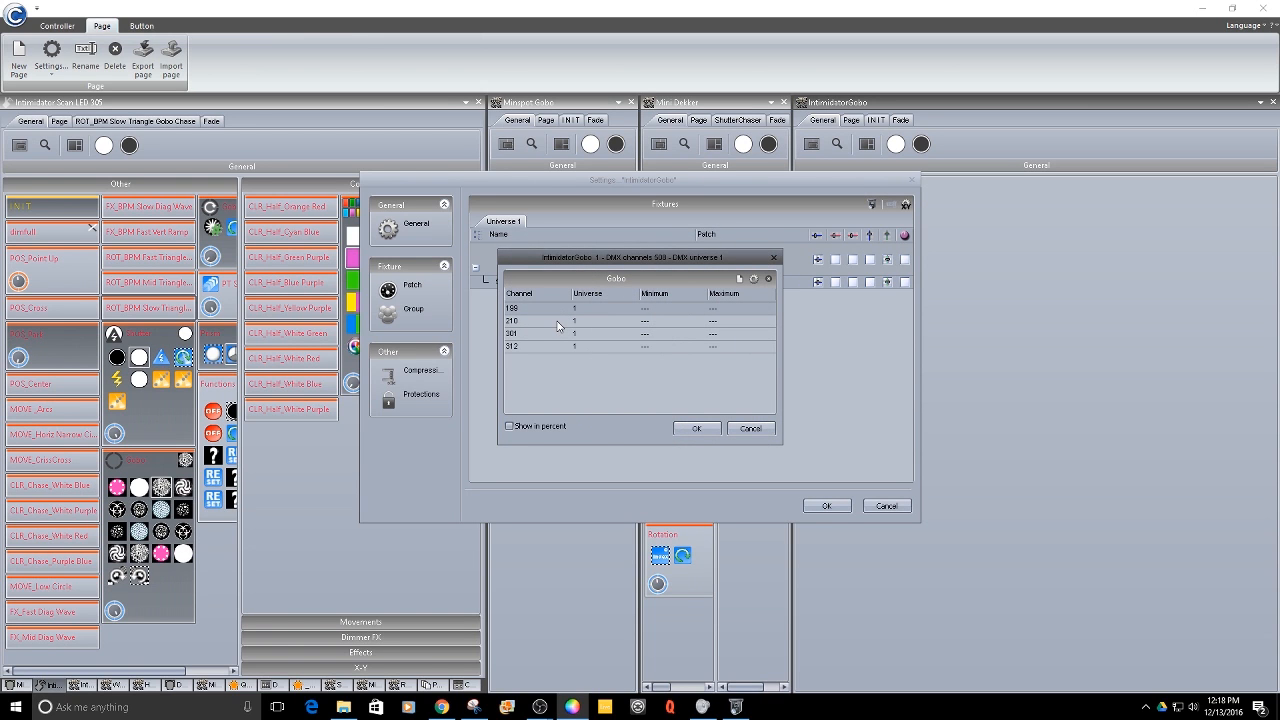
left_click(697, 428)
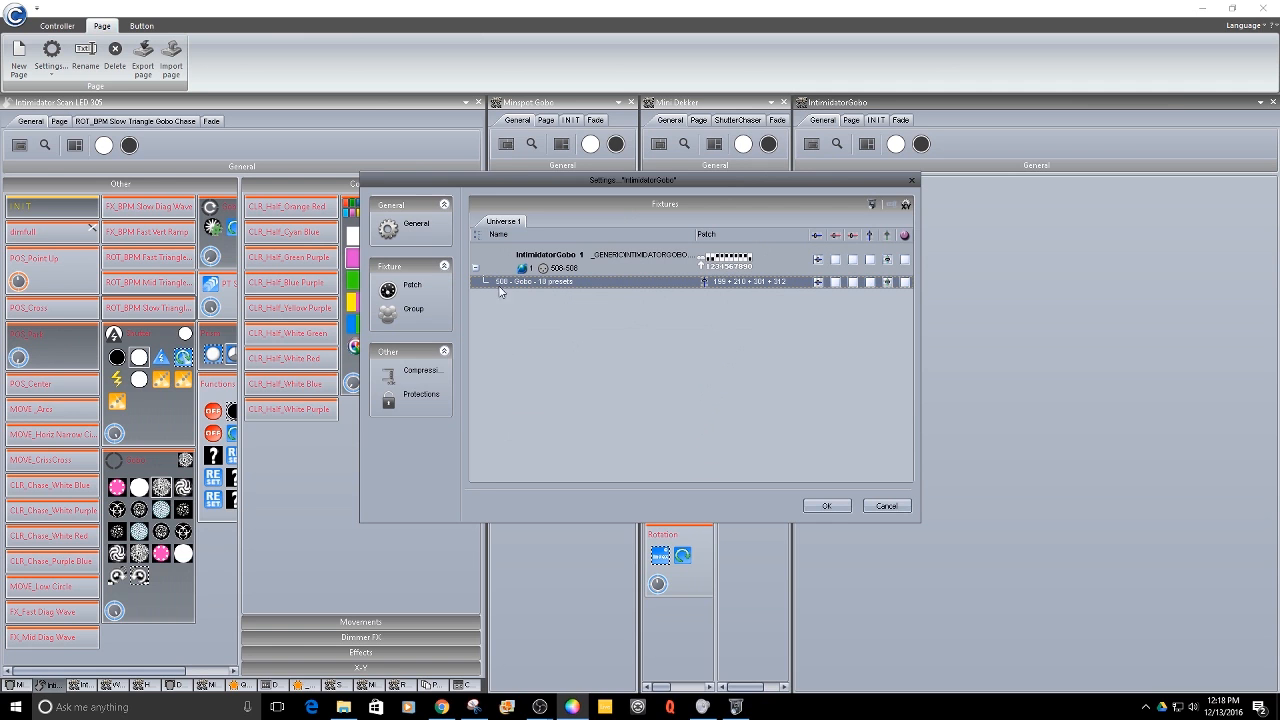
left_click(822, 506)
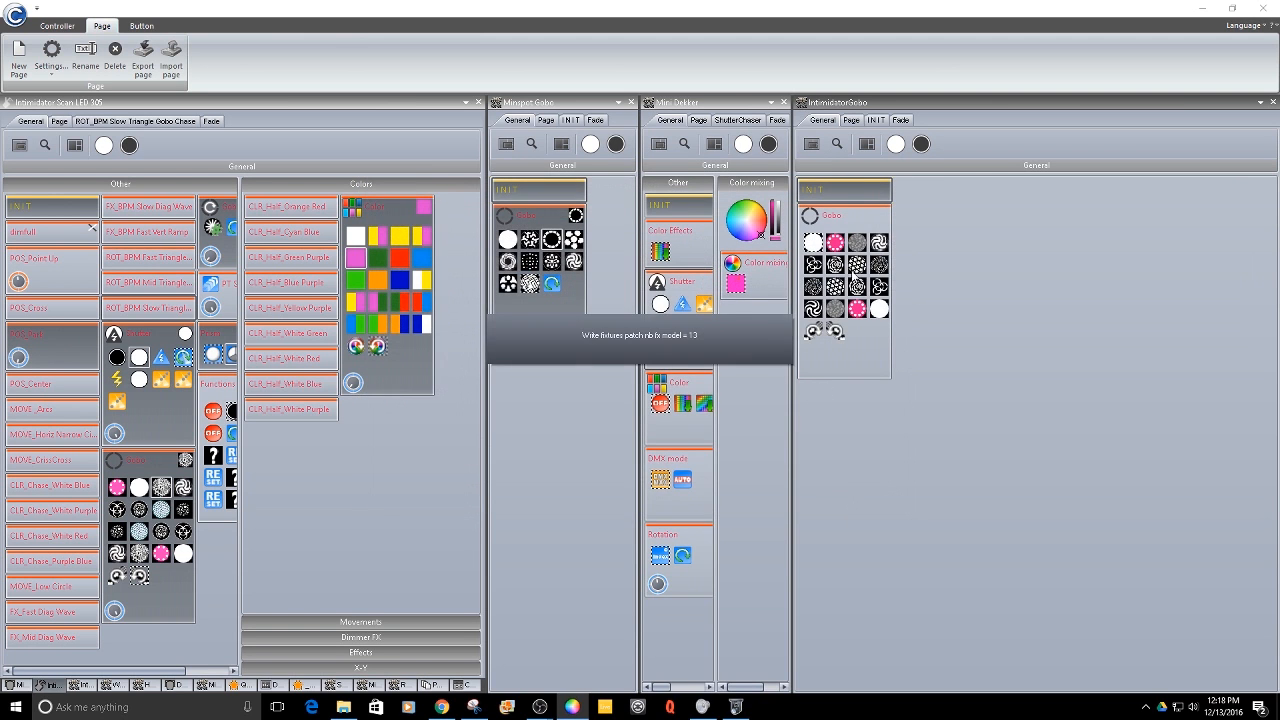
- Select the R-Turbine gobo on the IntimidatorGobo page and open the Easy View 3D visualizer
left_click(878, 243)
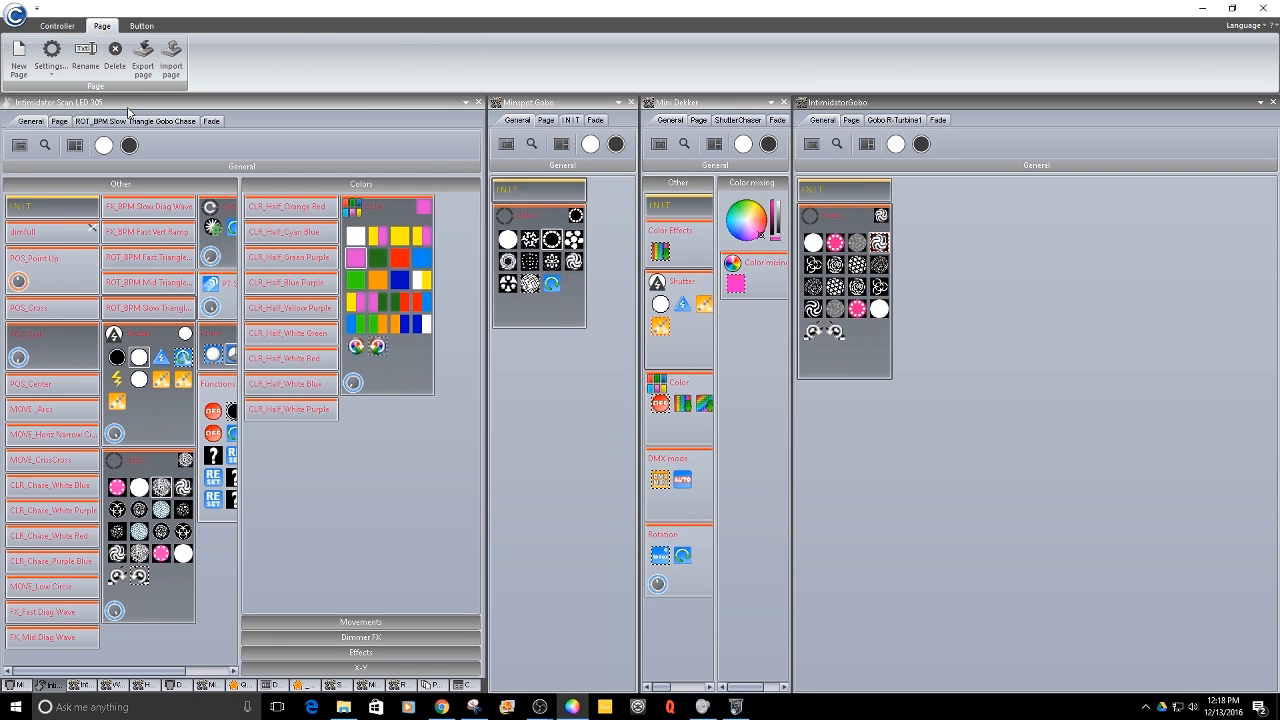
left_click(393, 494)
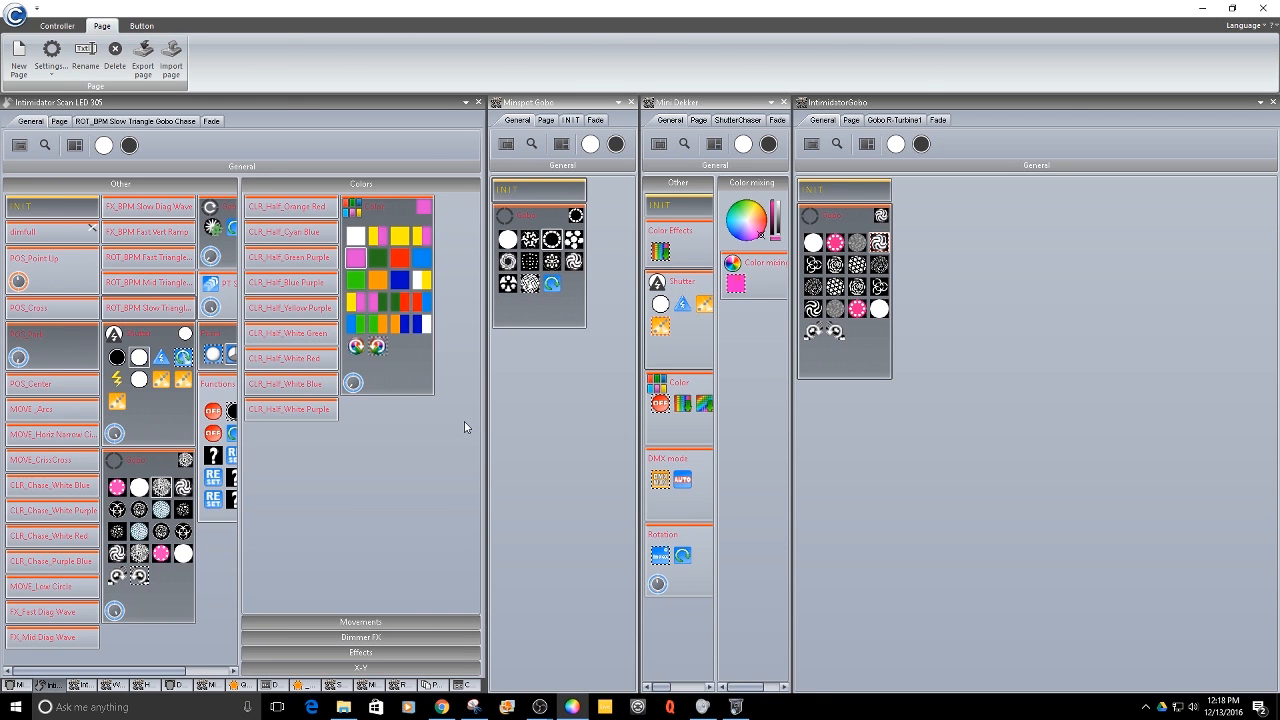
left_click(57, 25)
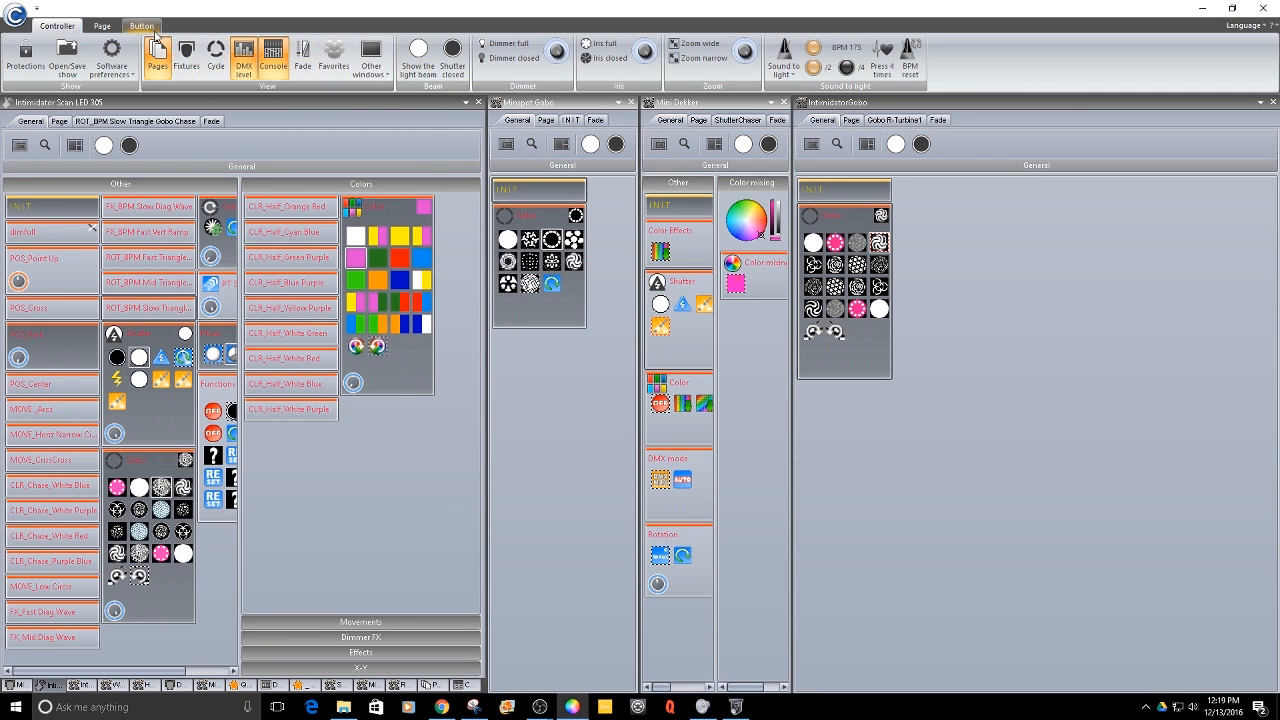
left_click(375, 72)
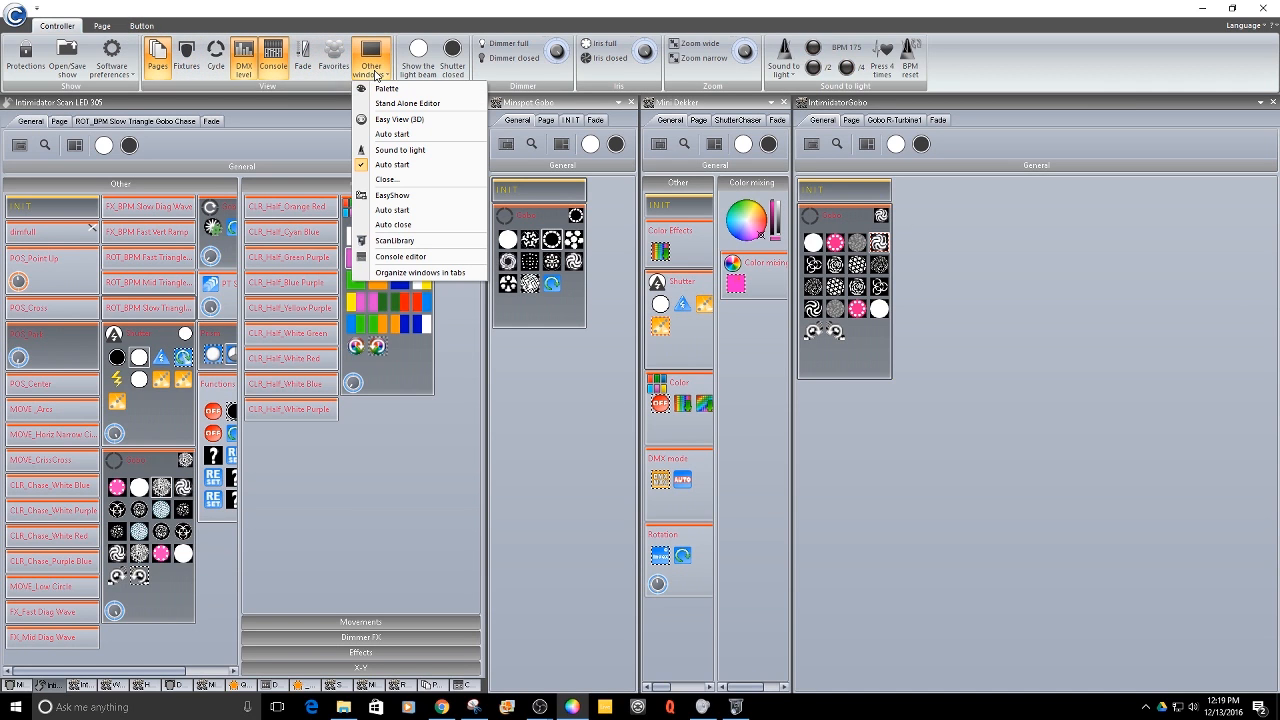
left_click(404, 120)
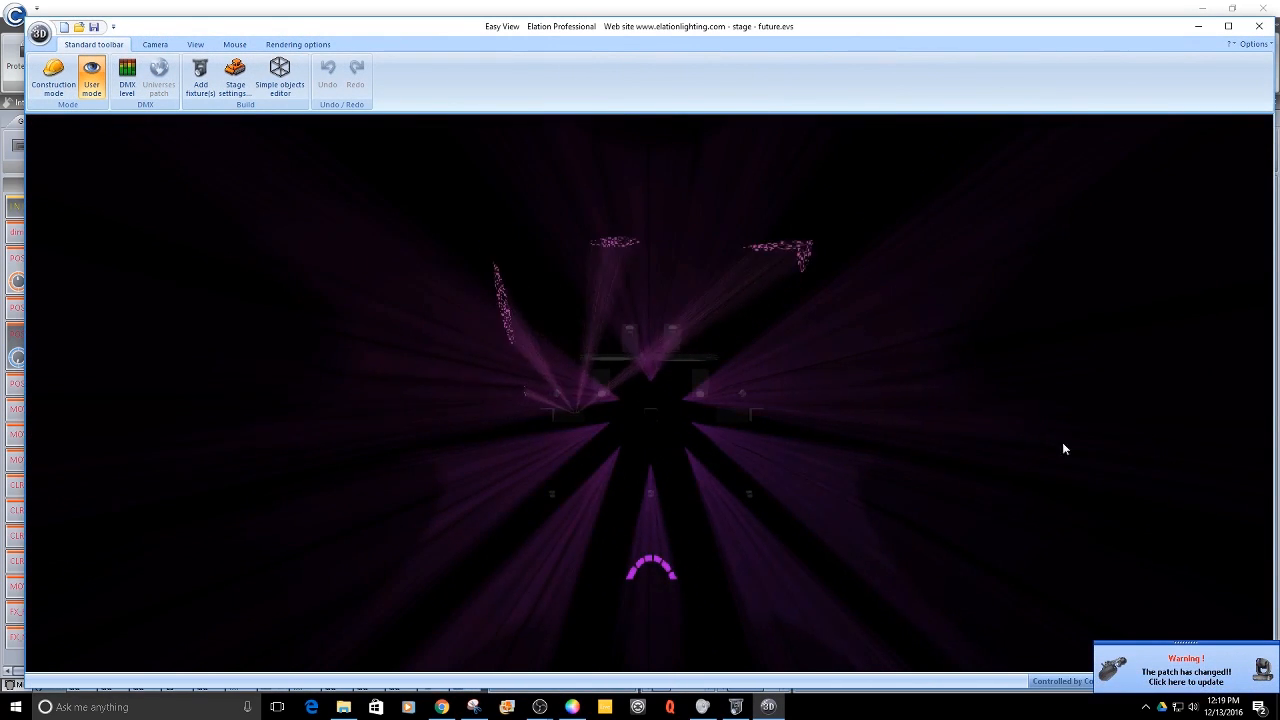
- Open the patch update in Easy View and inspect the IntimidatorGobo fixtures in the Patch manager
left_click(1192, 680)
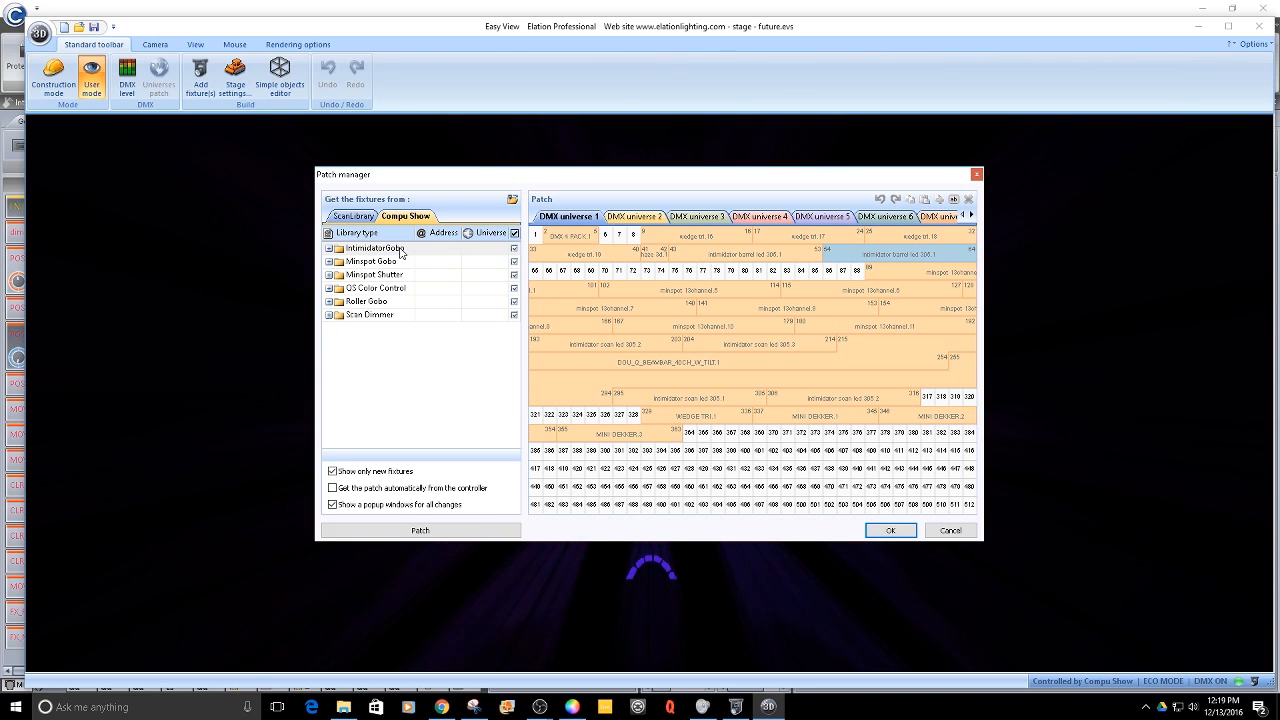
left_click(515, 233)
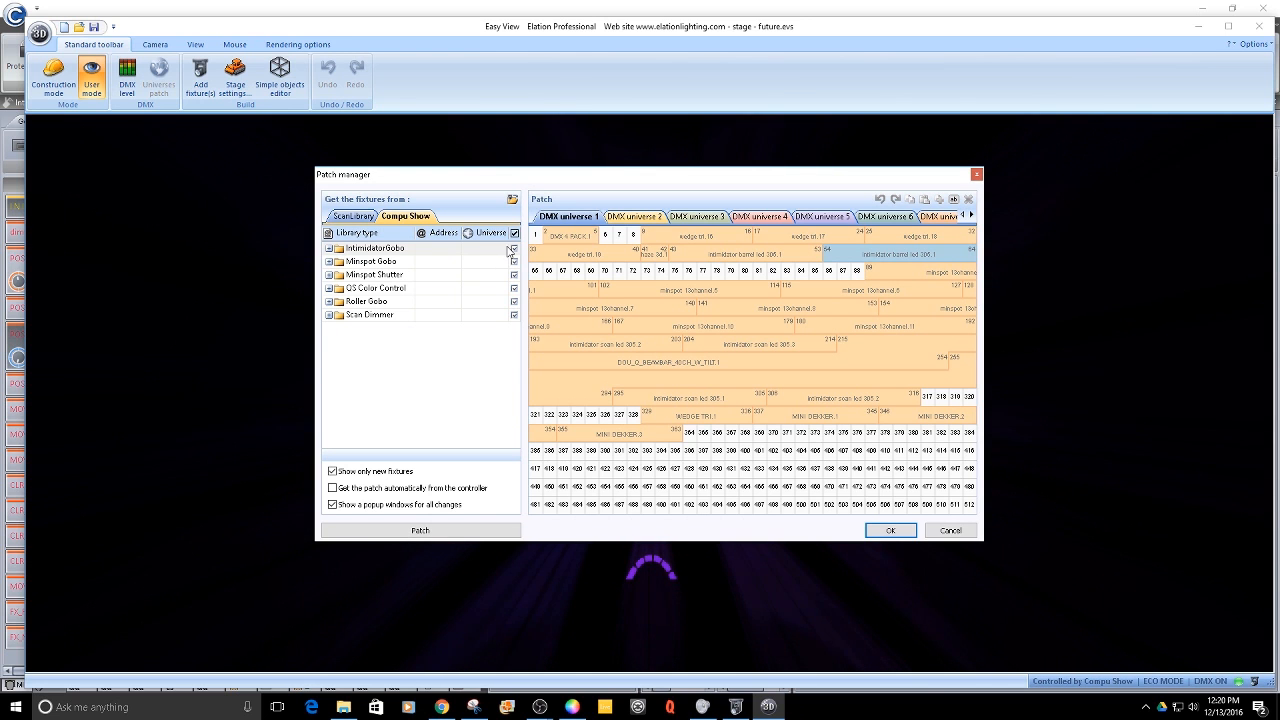
left_click(329, 248)
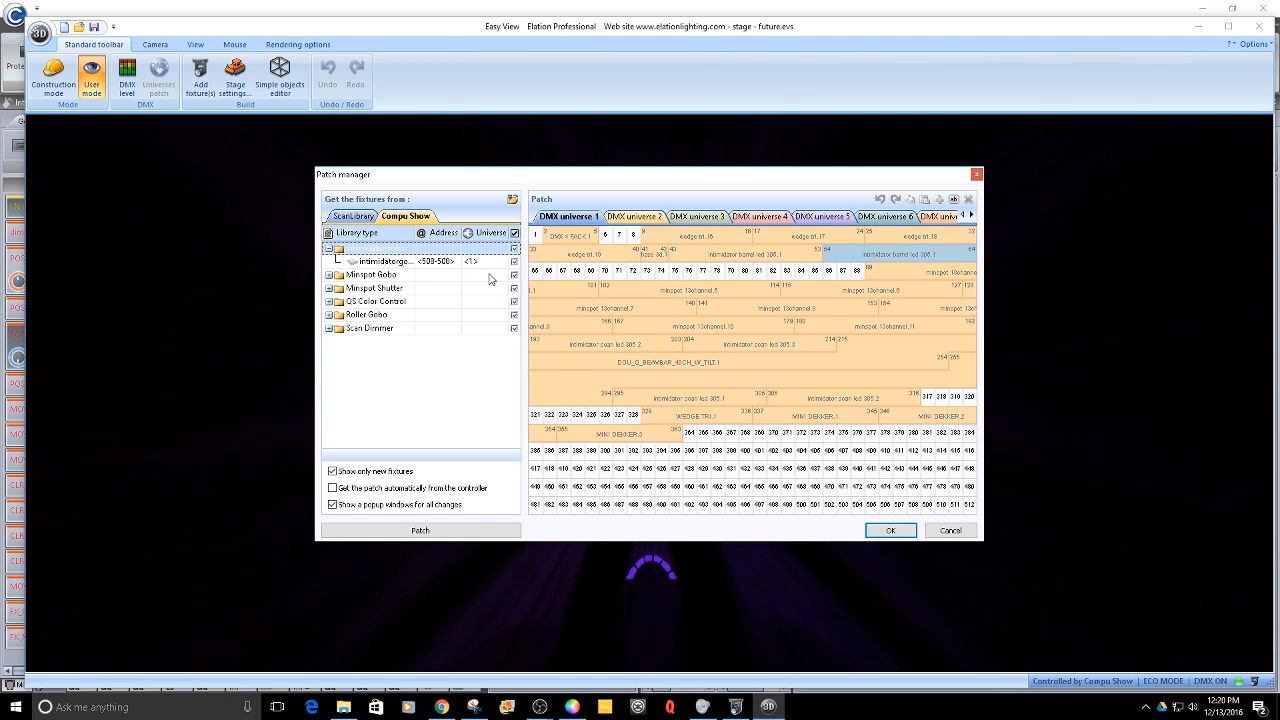
left_click(950, 531)
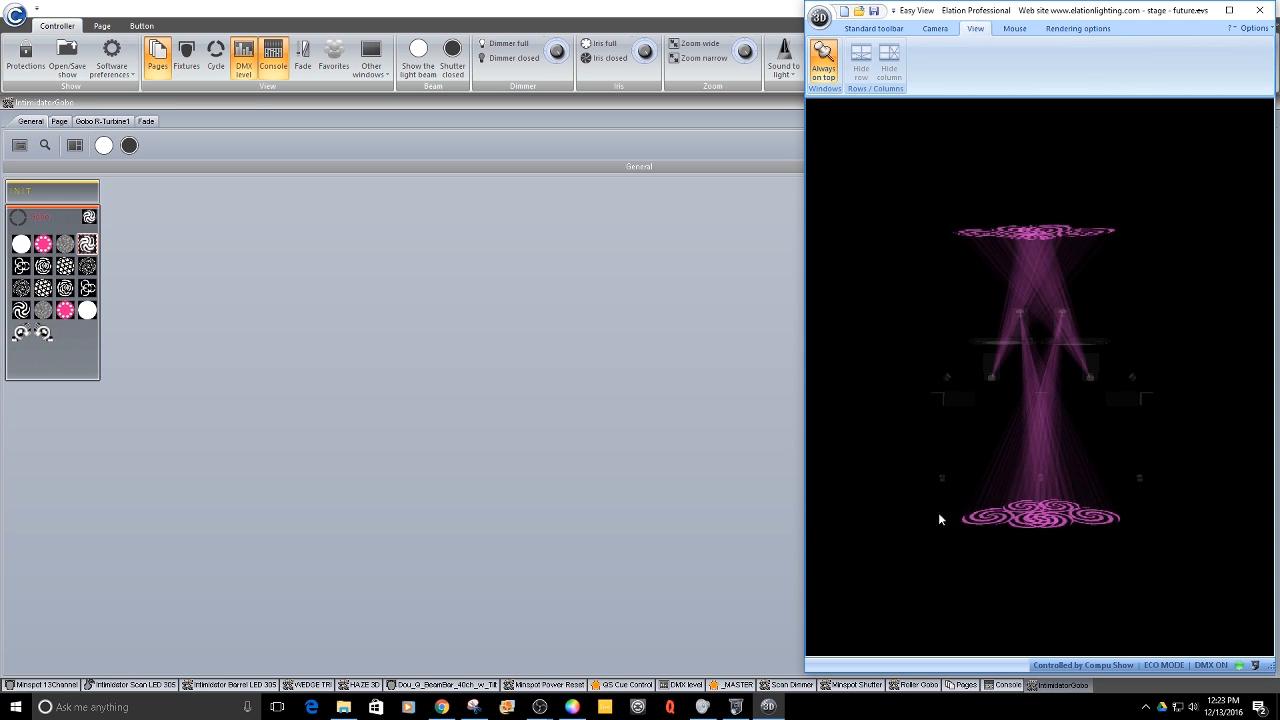
- Trigger MOV_SCN_PH Circles on the _MASTER page and purple color on the Intimidator Scan LED 305 page
left_click(738, 685)
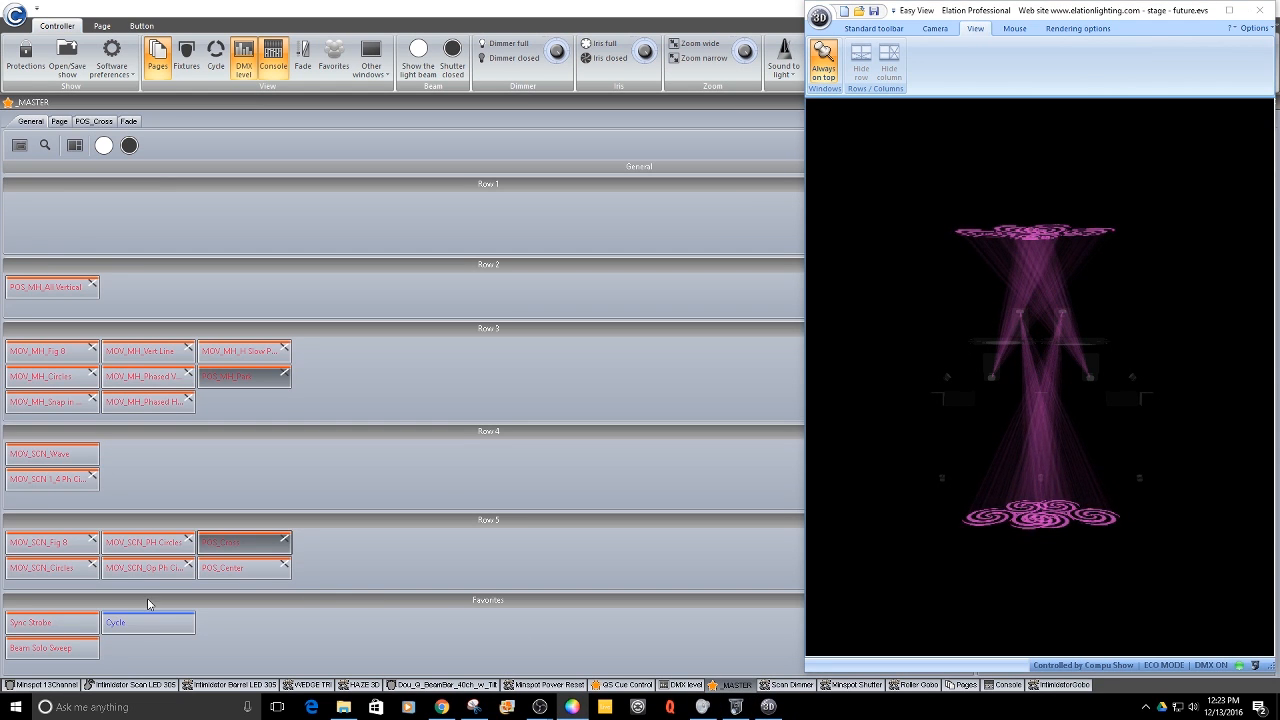
left_click(124, 547)
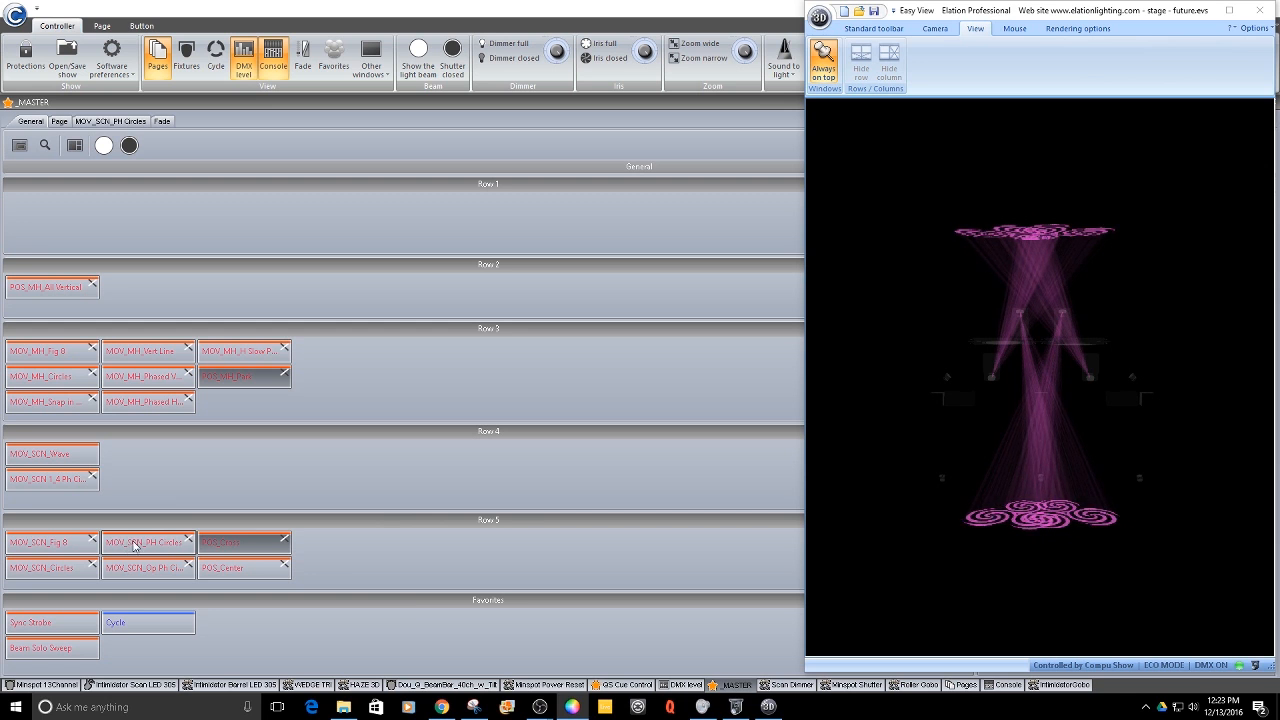
left_click(157, 686)
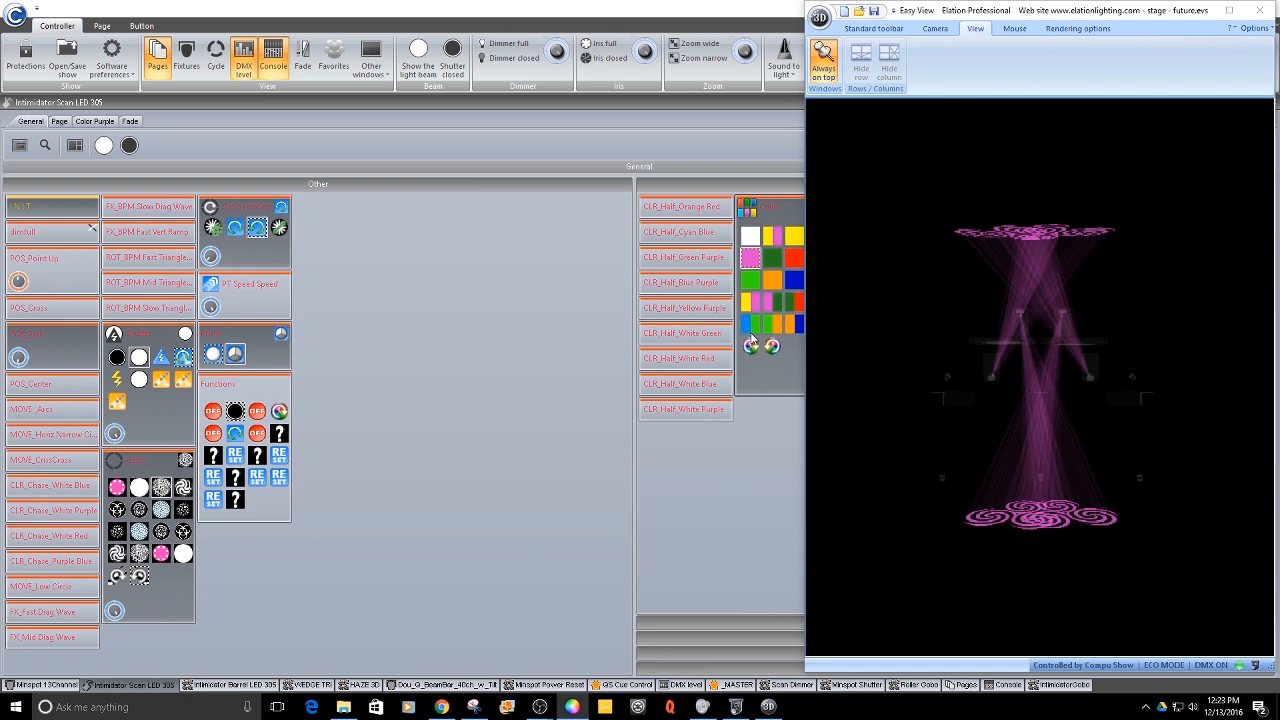
left_click(752, 281)
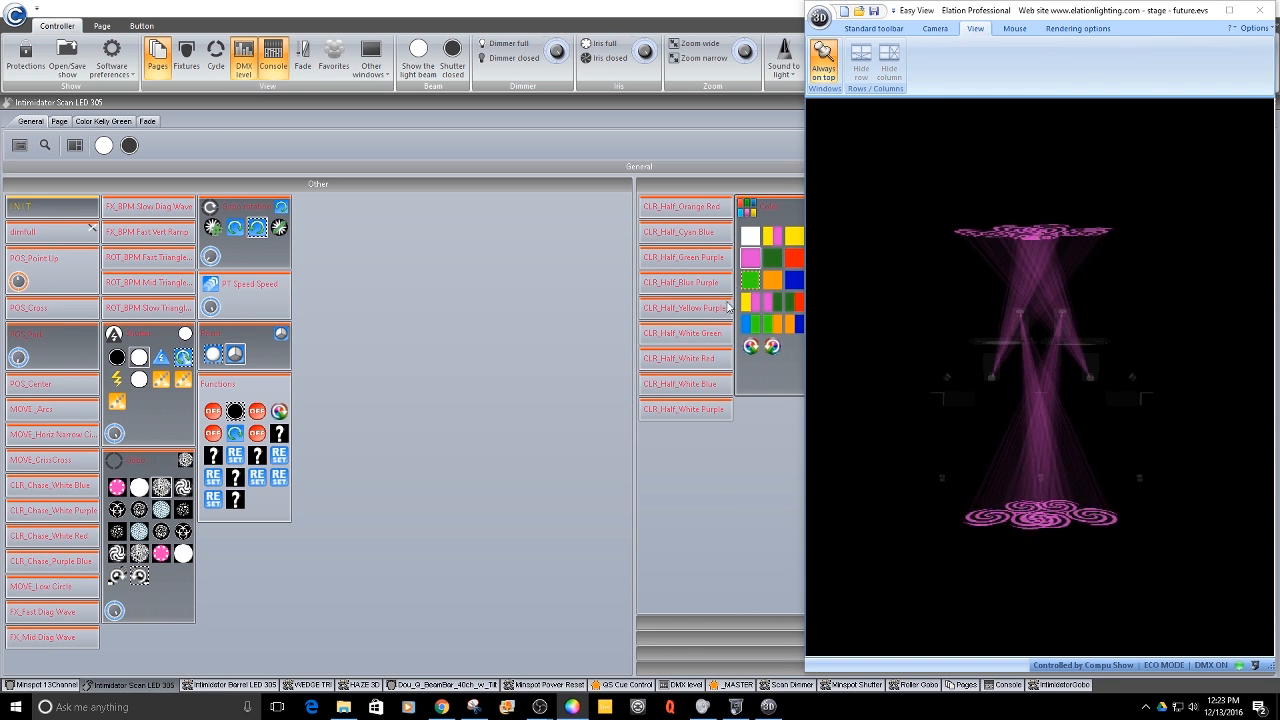
- Switch to the IntimidatorGobo page and select the R-Wall gobo
left_click(1062, 686)
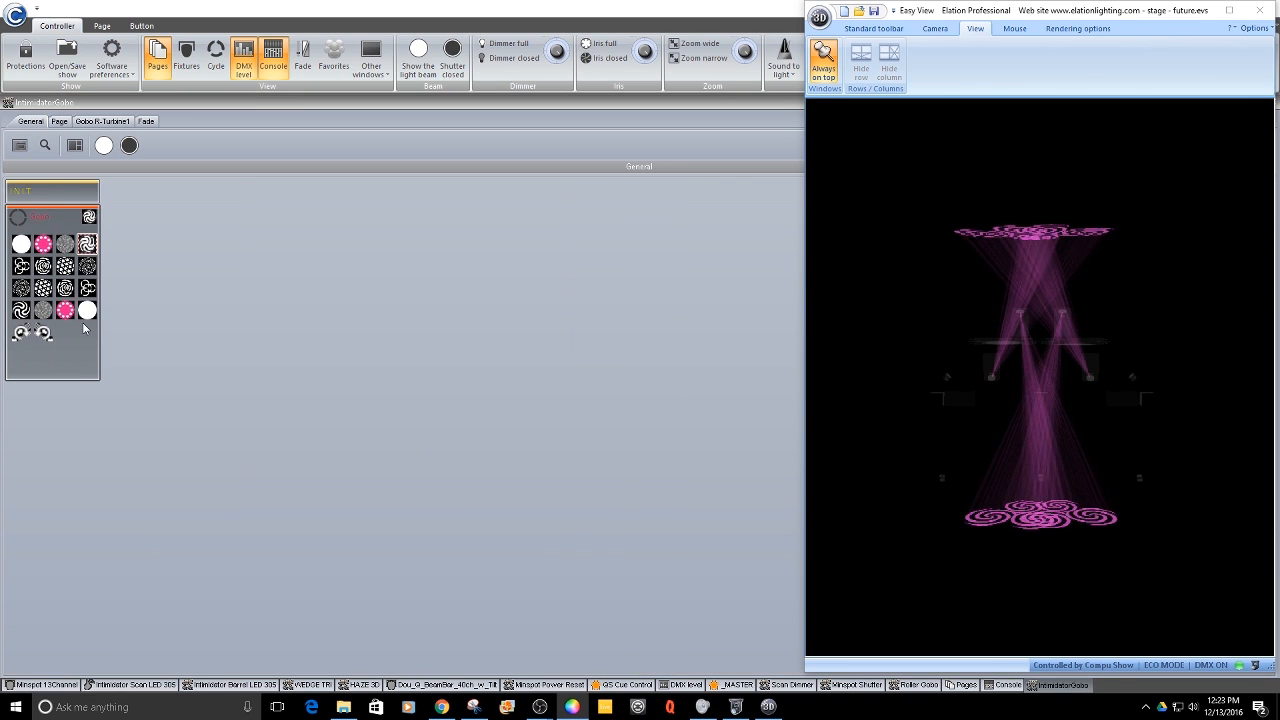
left_click(64, 267)
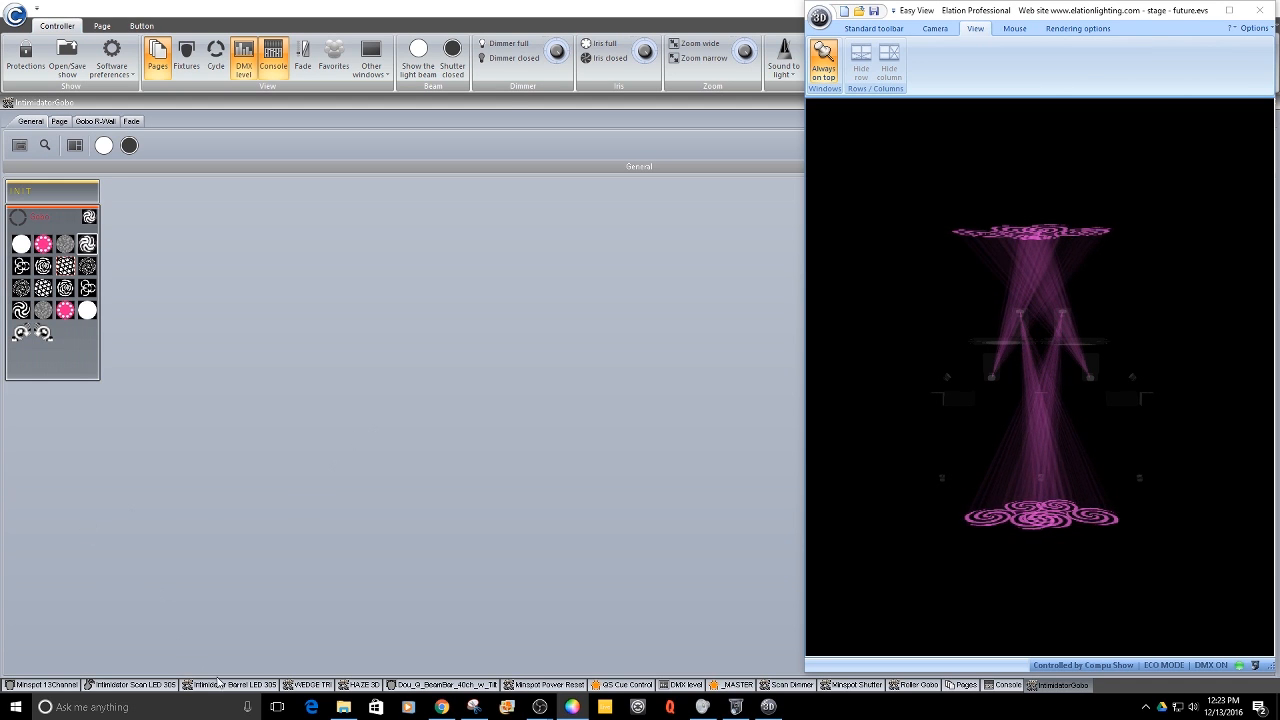
- Open the APC40 console view and fire the scene launch button beneath the track controls to preview its linked pages
left_click(995, 690)
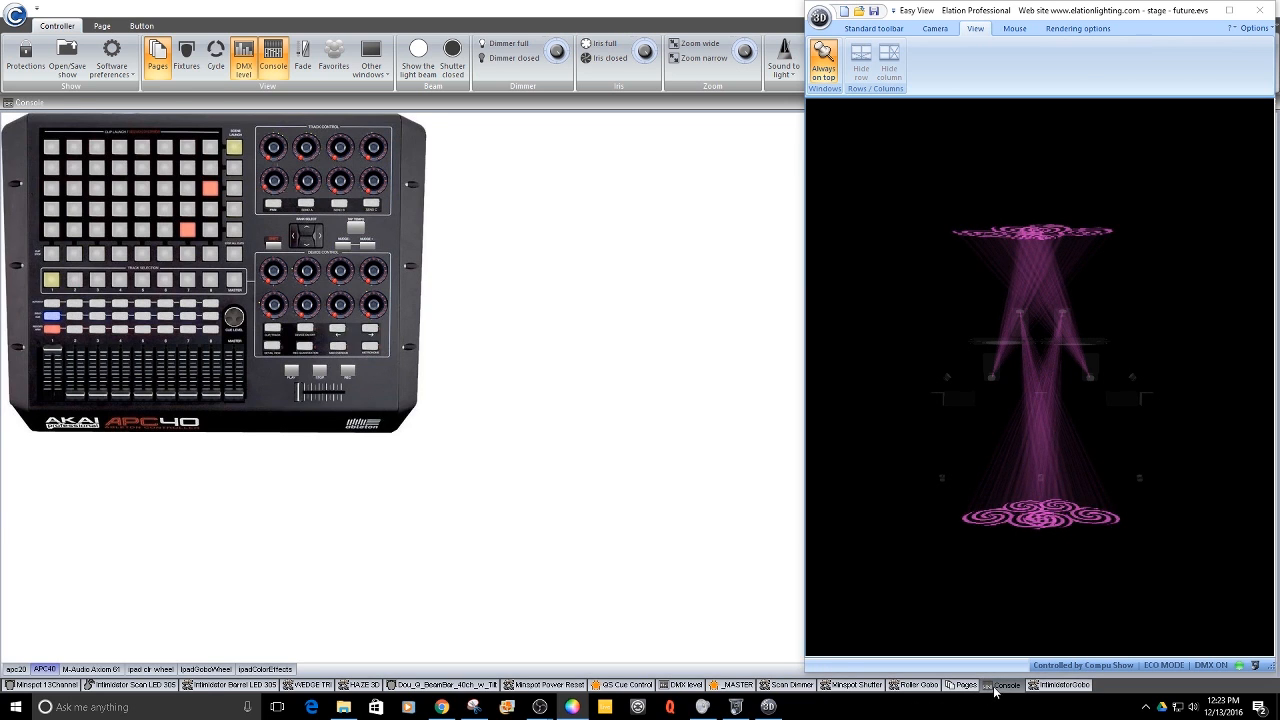
left_click(292, 375)
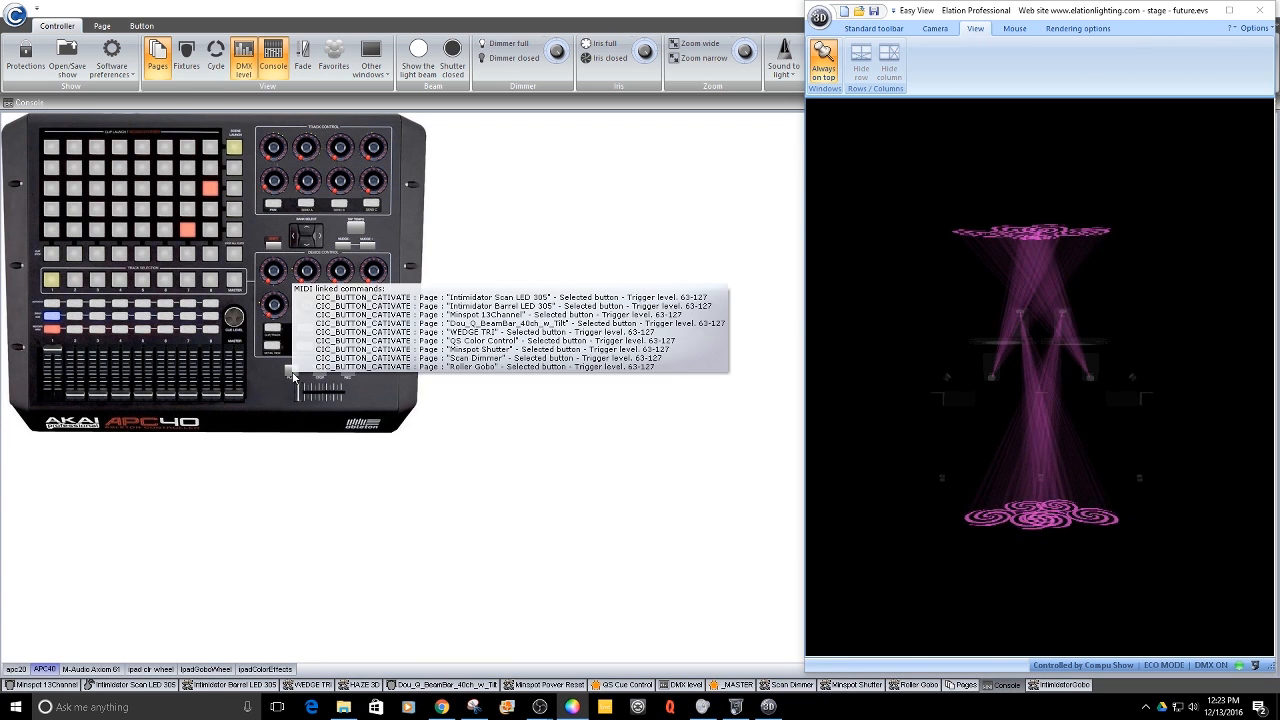
left_click(293, 375)
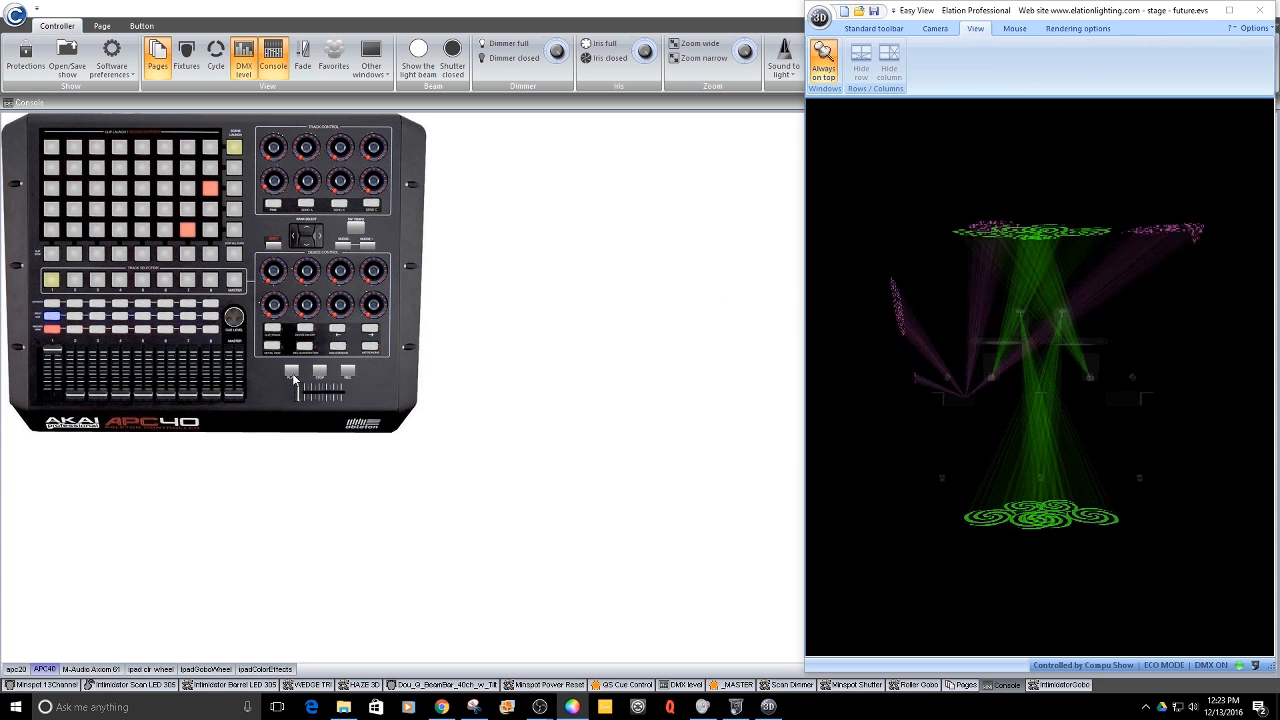
mouse_move(292, 375)
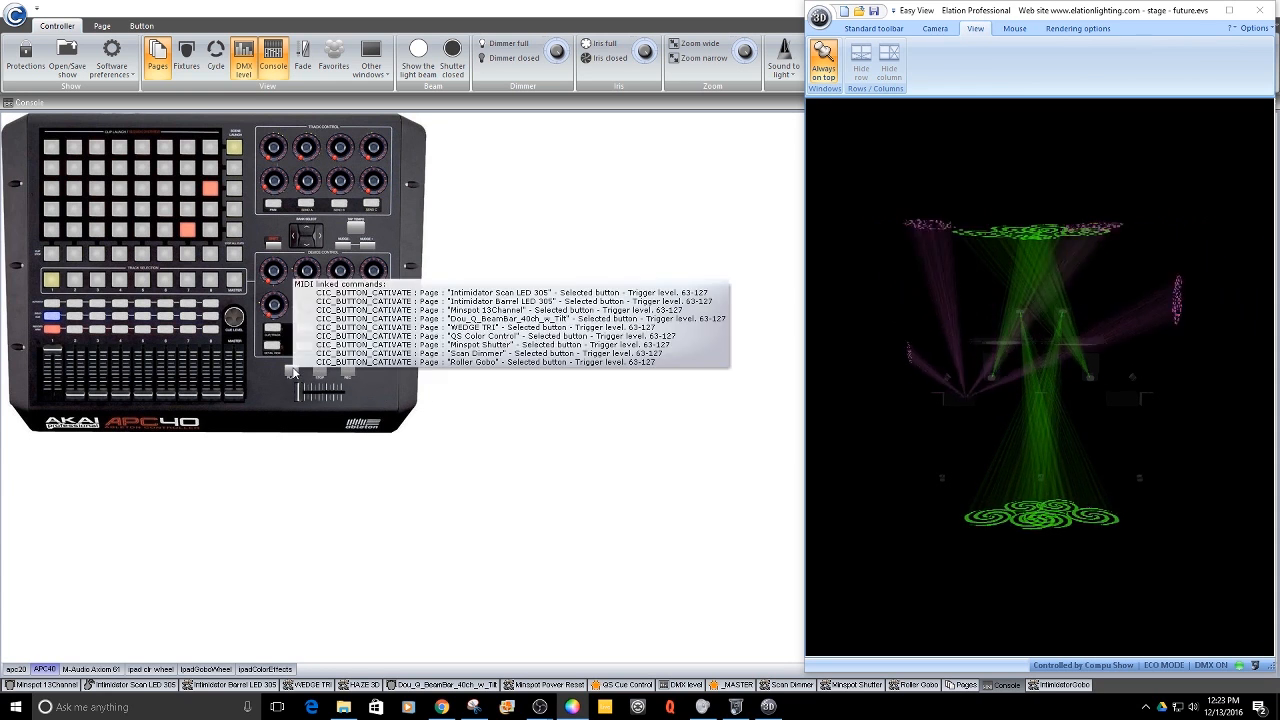
- Open that button's MIDI linked commands and duplicate the Roller Gobo button-activation command
double_click(292, 372)
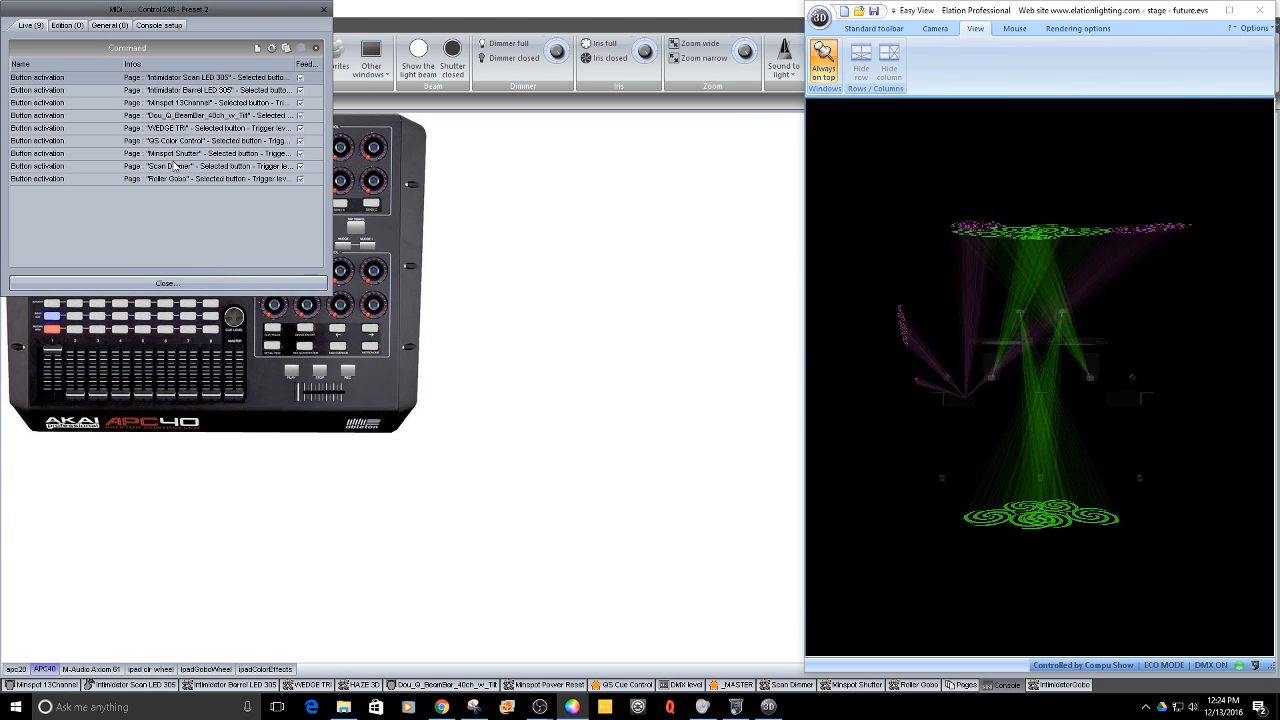
left_click(258, 48)
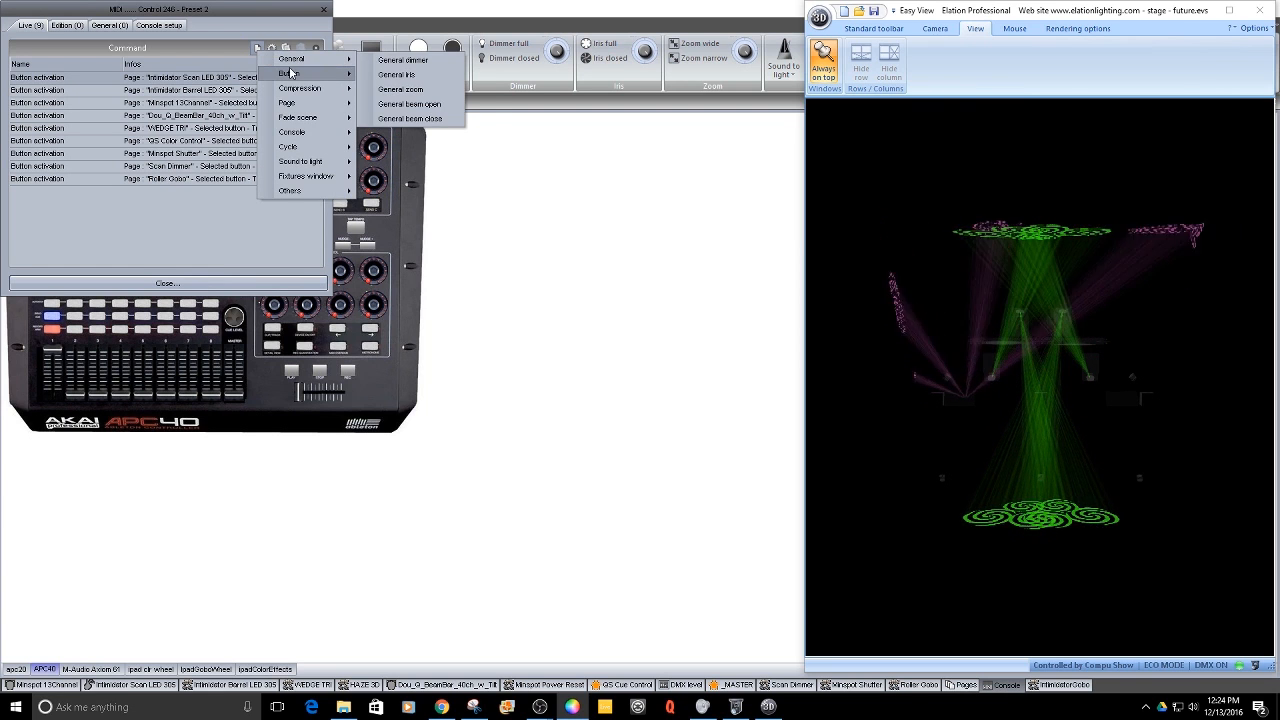
mouse_move(291, 73)
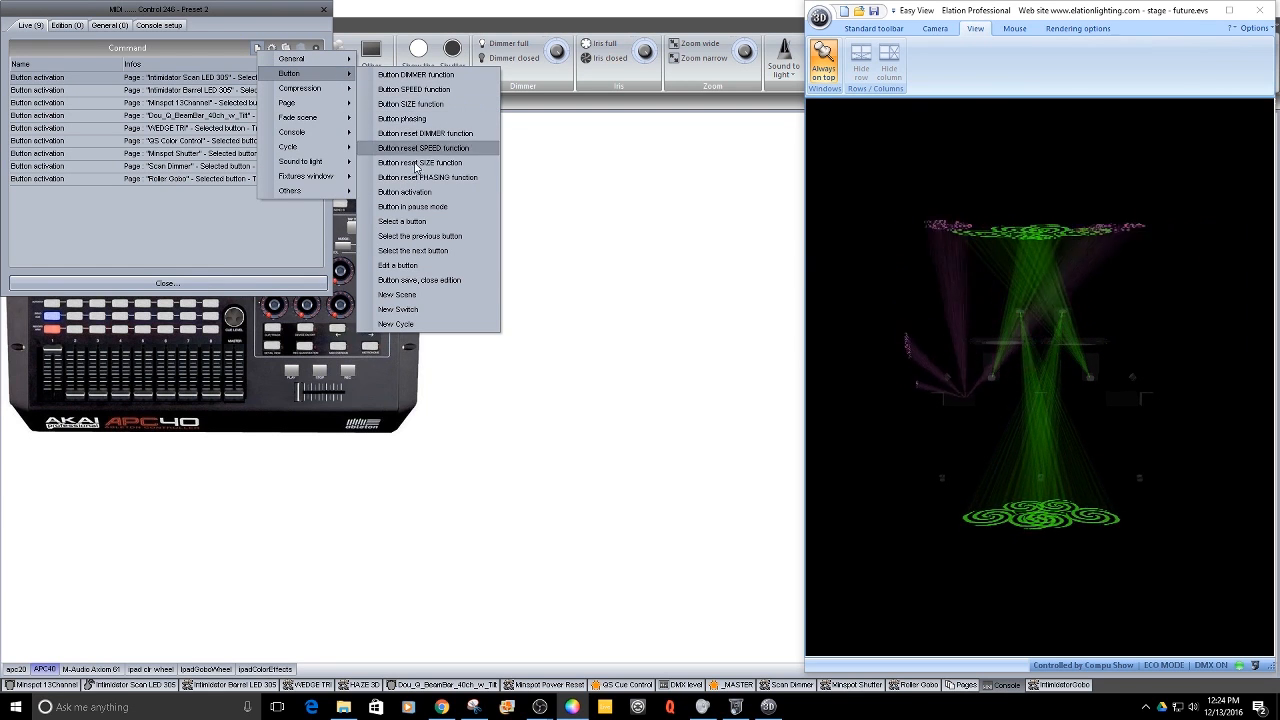
left_click(420, 191)
left_click(199, 179)
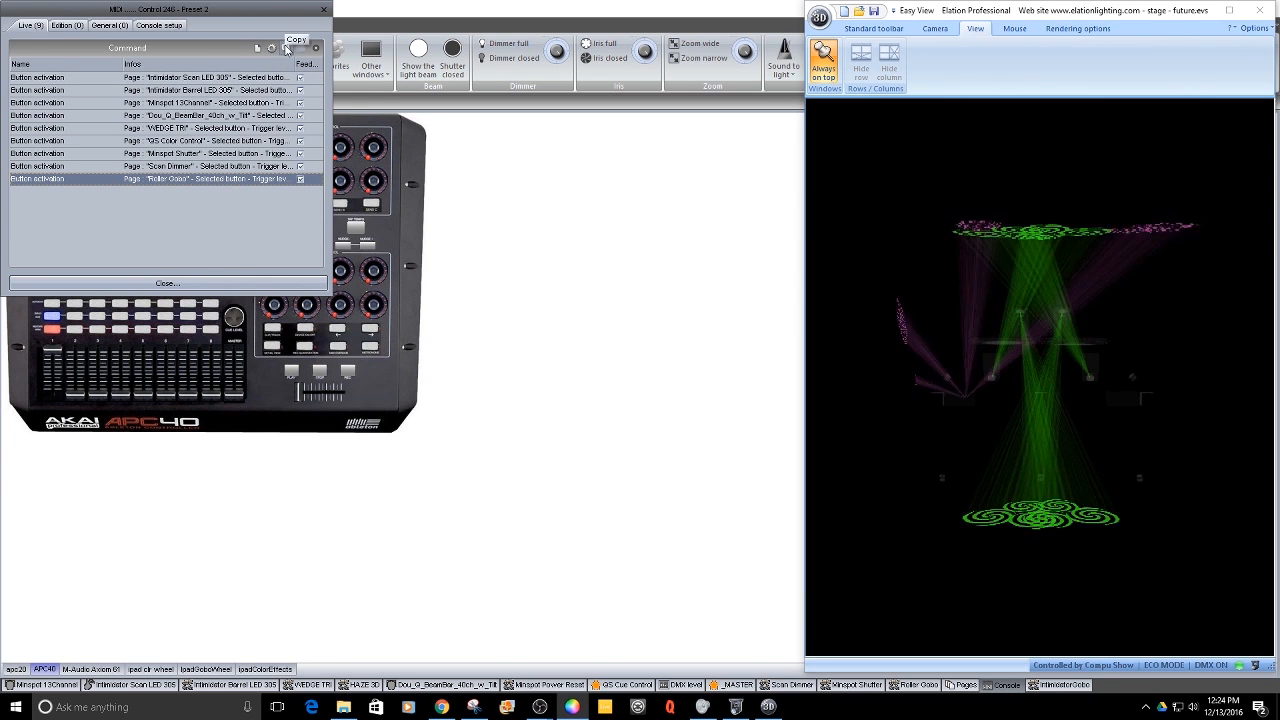
left_click(286, 48)
left_click(301, 48)
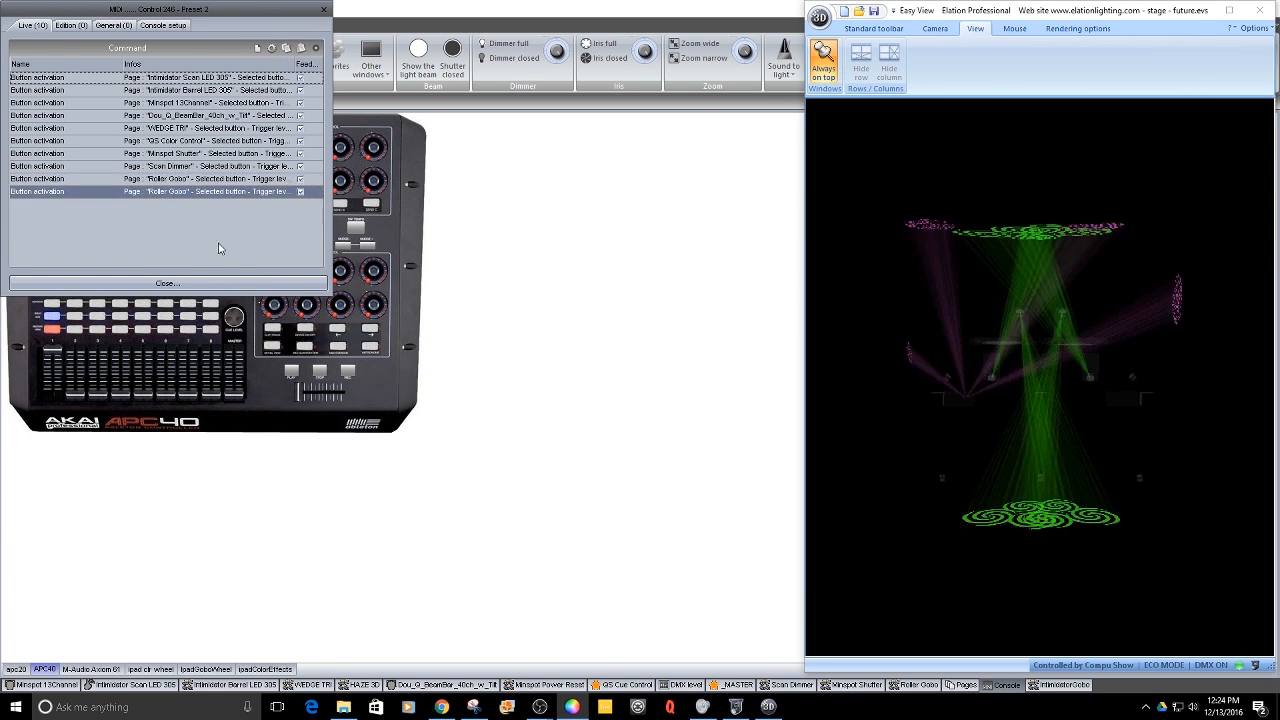
- Set the duplicated command's page name to IntimidatorGobo and confirm the command settings
double_click(184, 194)
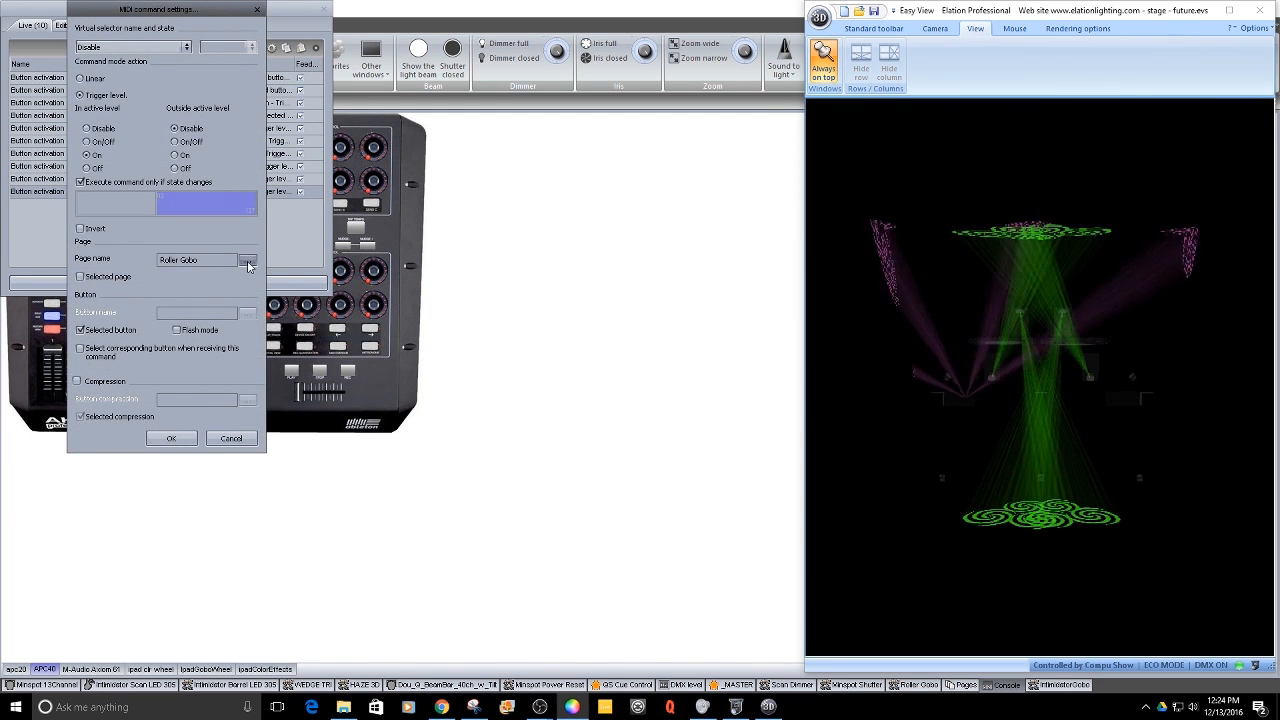
left_click(247, 260)
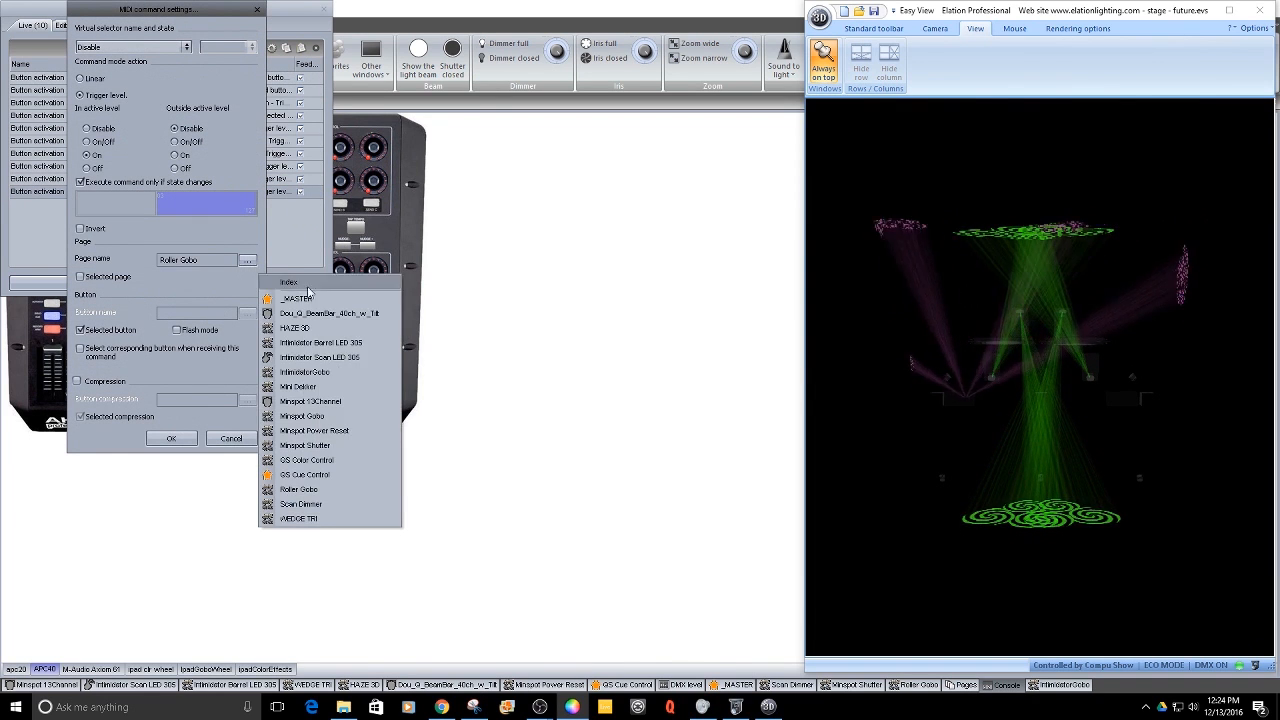
left_click(326, 372)
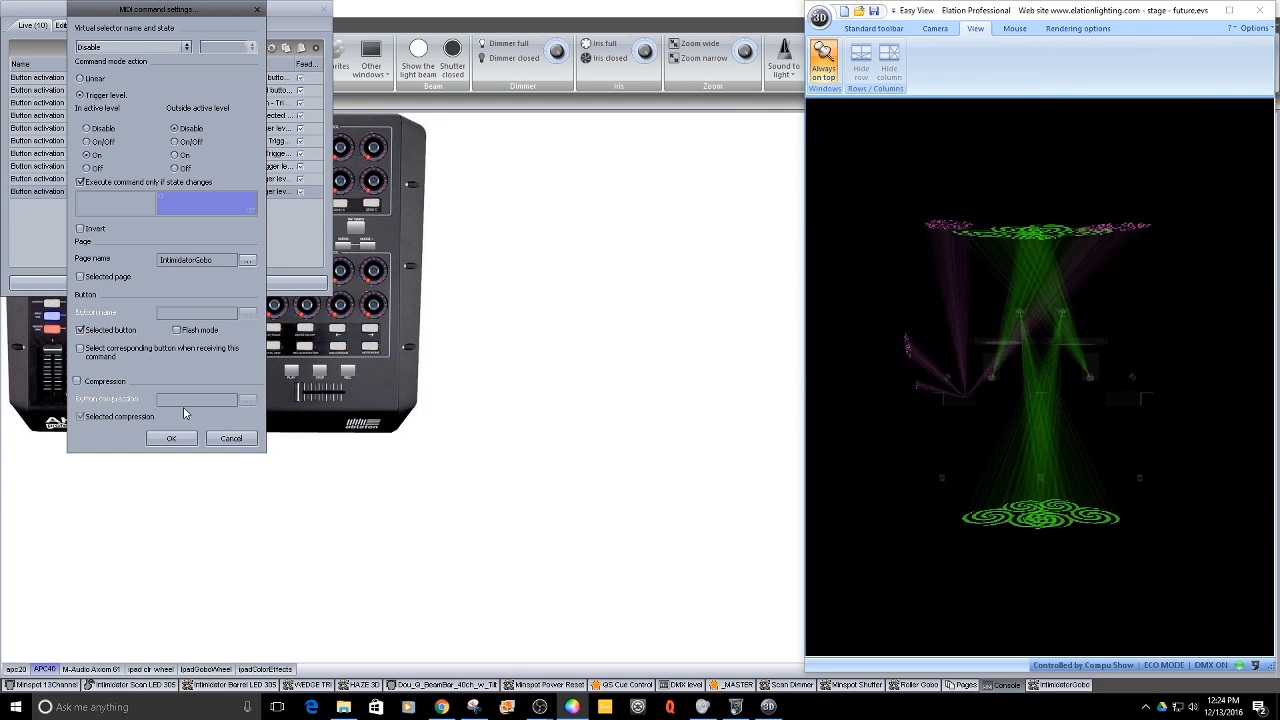
left_click(172, 439)
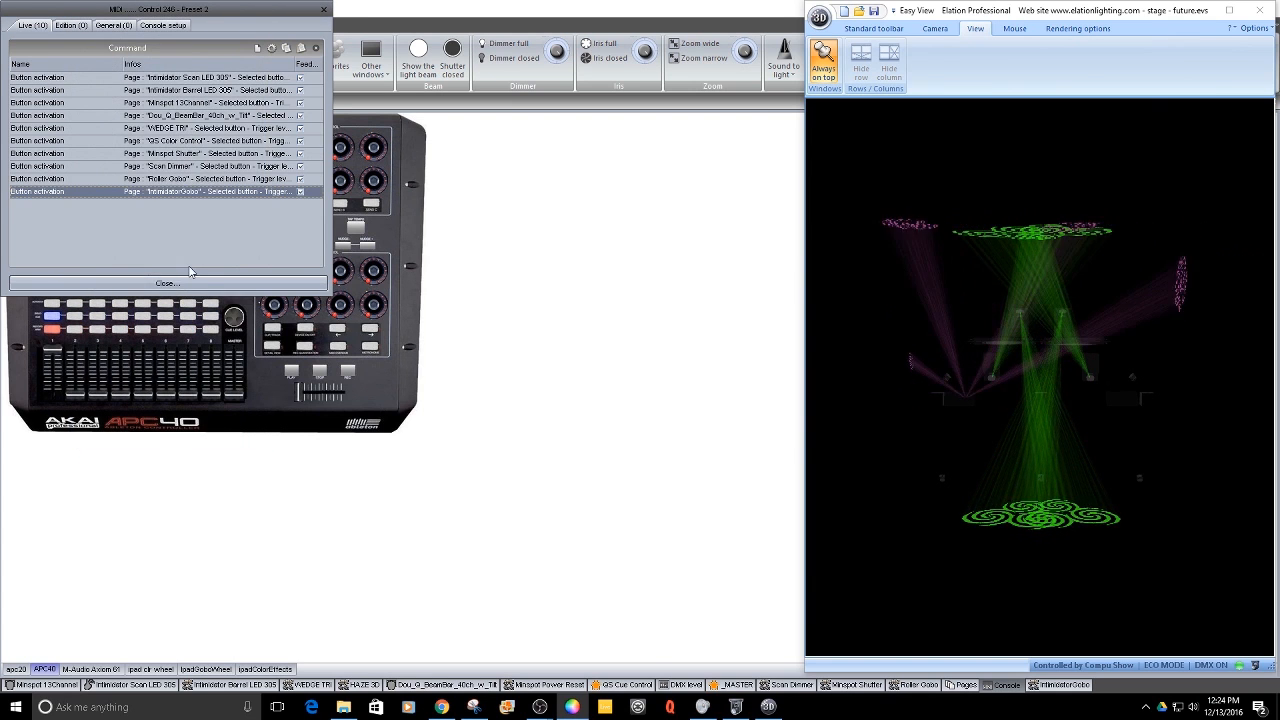
left_click(335, 343)
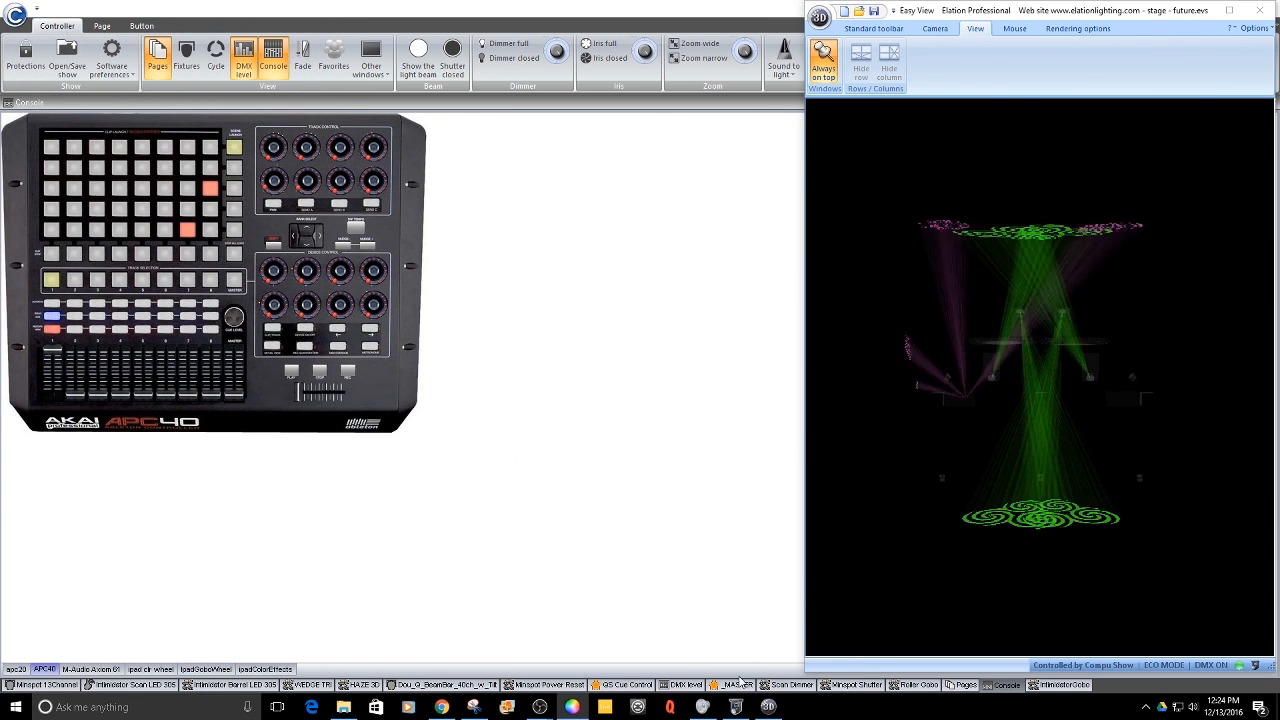
- Duplicate the IntimidatorGobo command on the same button, set the copy's page name to _MASTER, and close the list
left_click(292, 372)
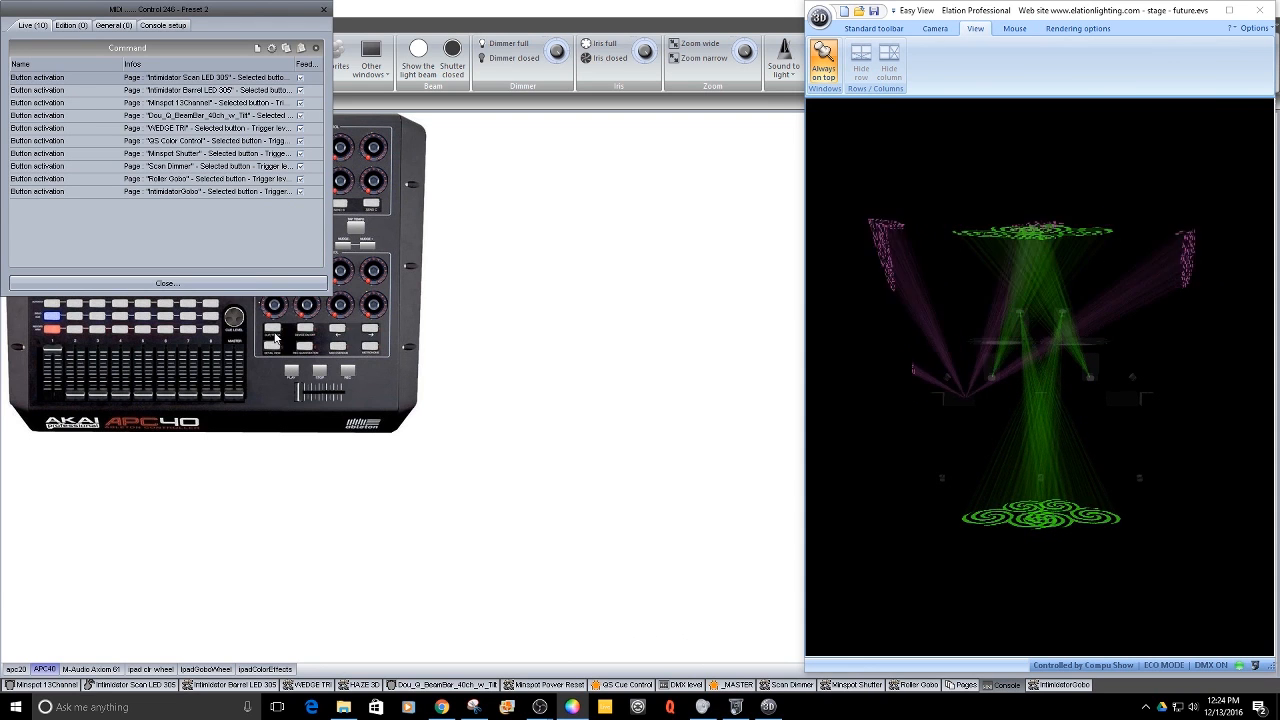
left_click(178, 191)
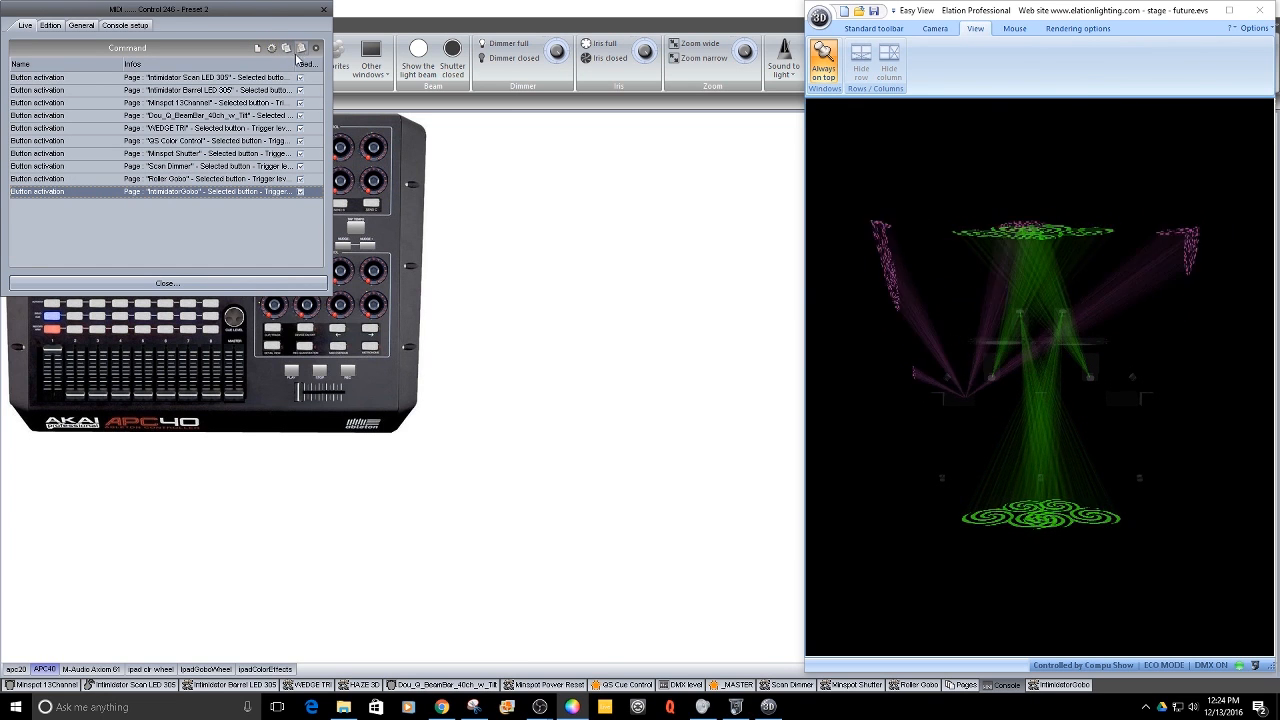
left_click(286, 48)
double_click(219, 204)
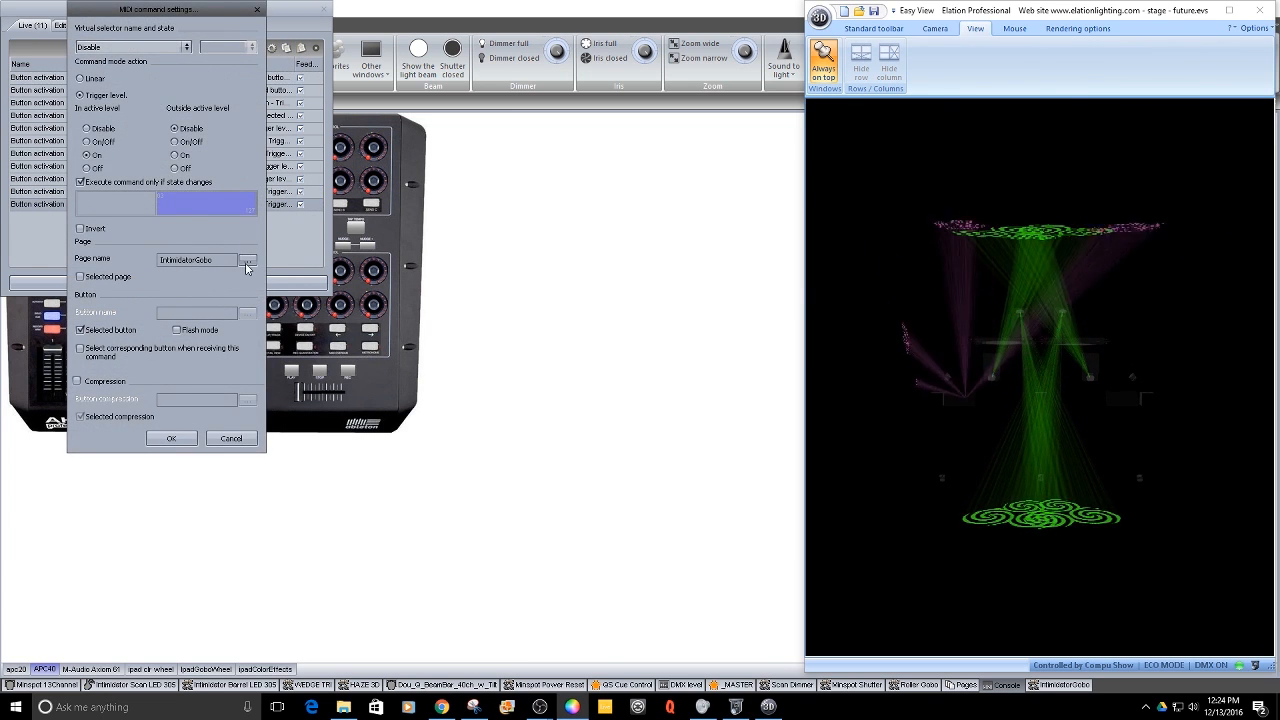
left_click(247, 260)
left_click(309, 299)
left_click(171, 438)
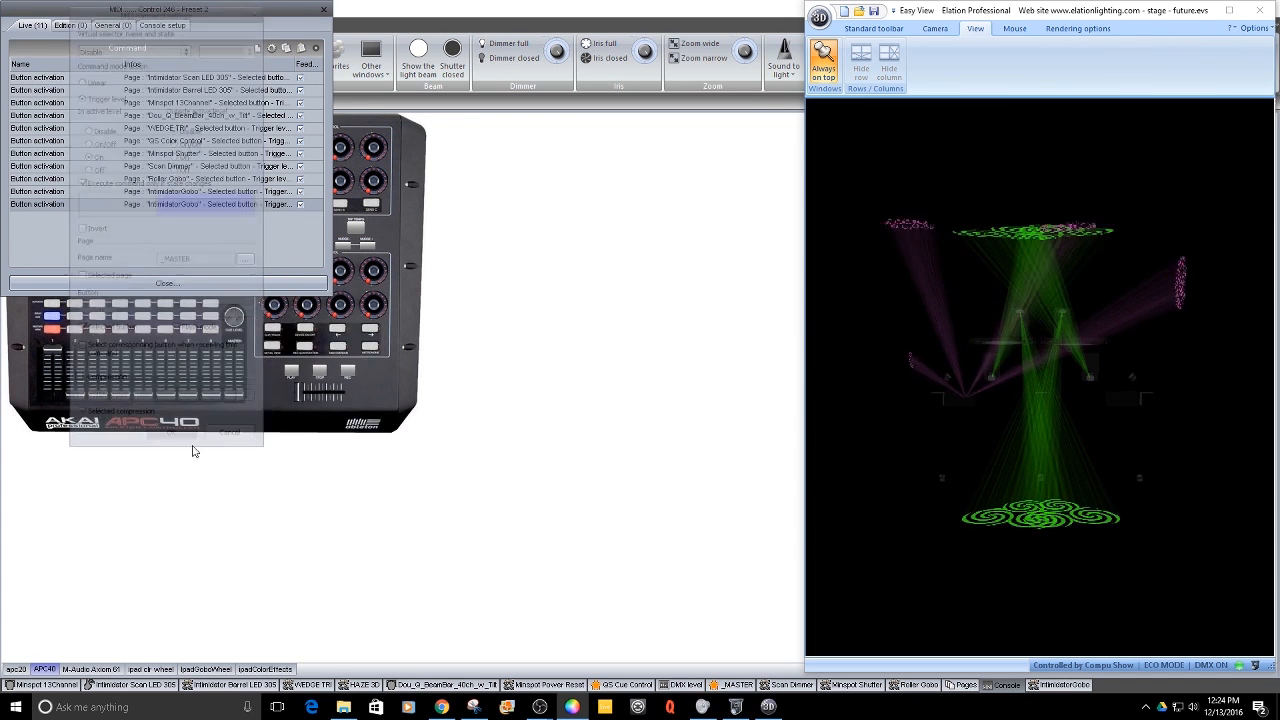
left_click(219, 286)
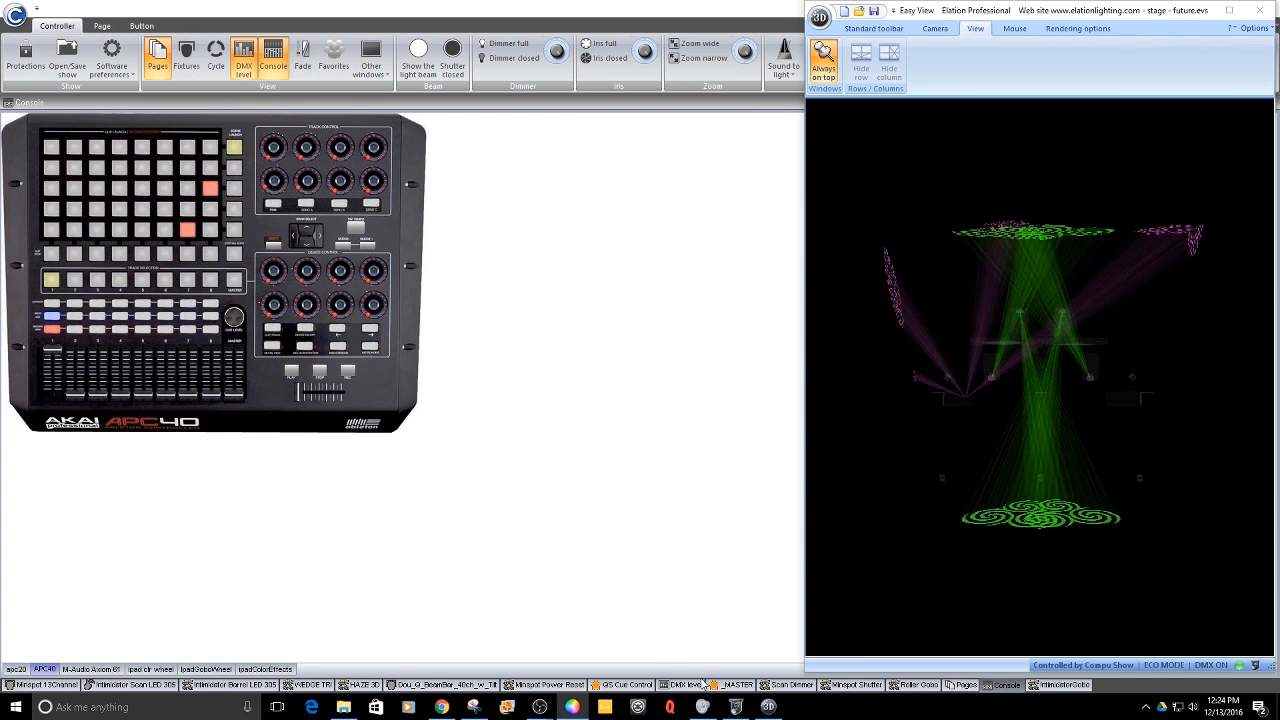
- Switch through the _MASTER page to Intimidator Scan LED 305 and select the red color
left_click(730, 685)
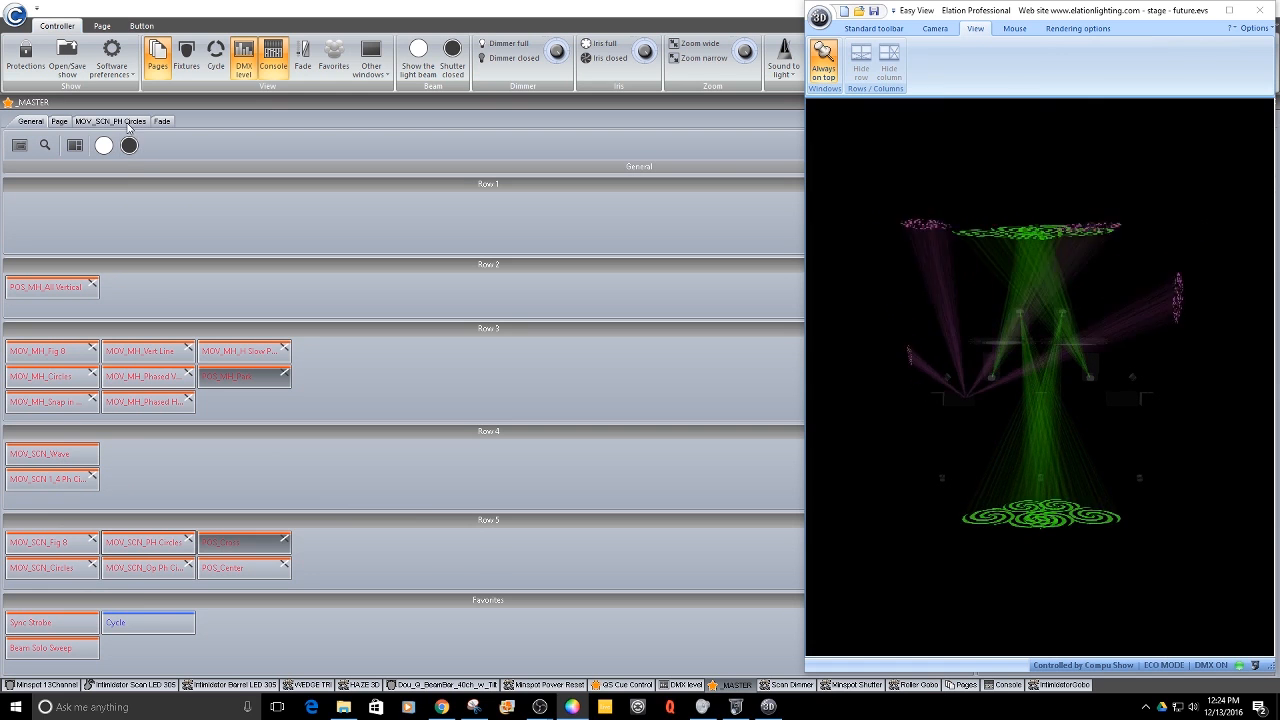
left_click(145, 686)
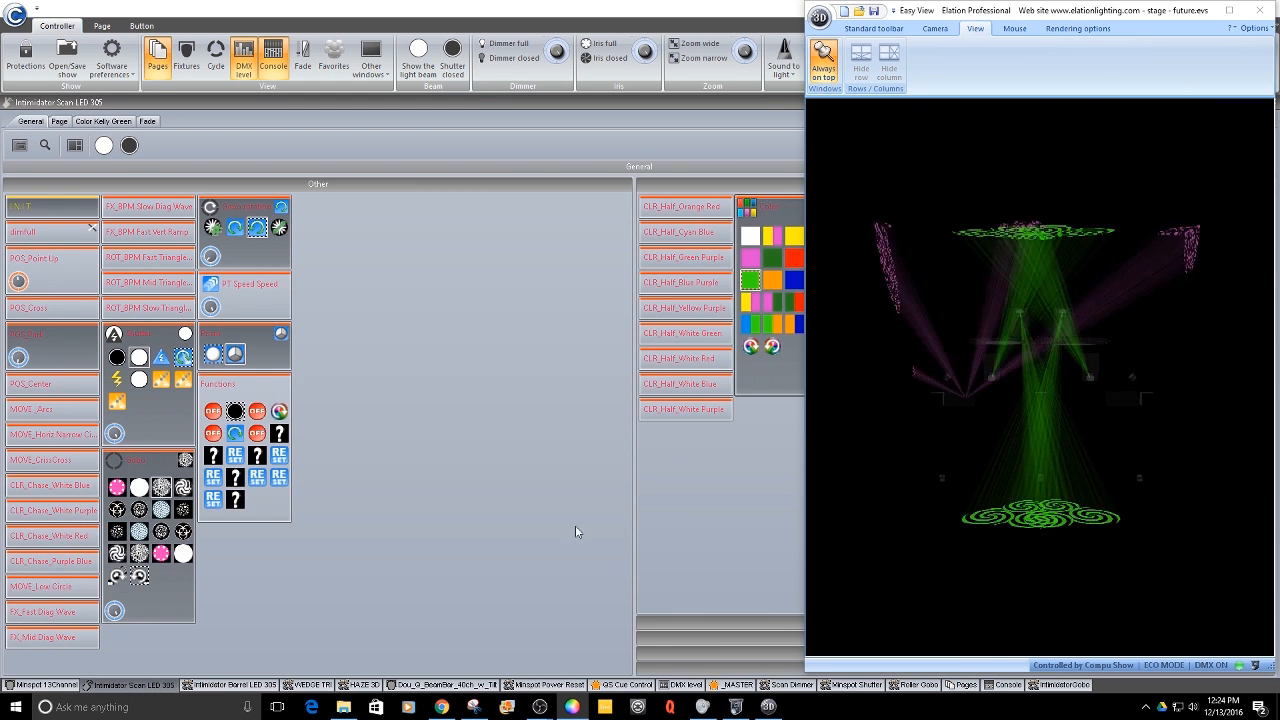
left_click(794, 258)
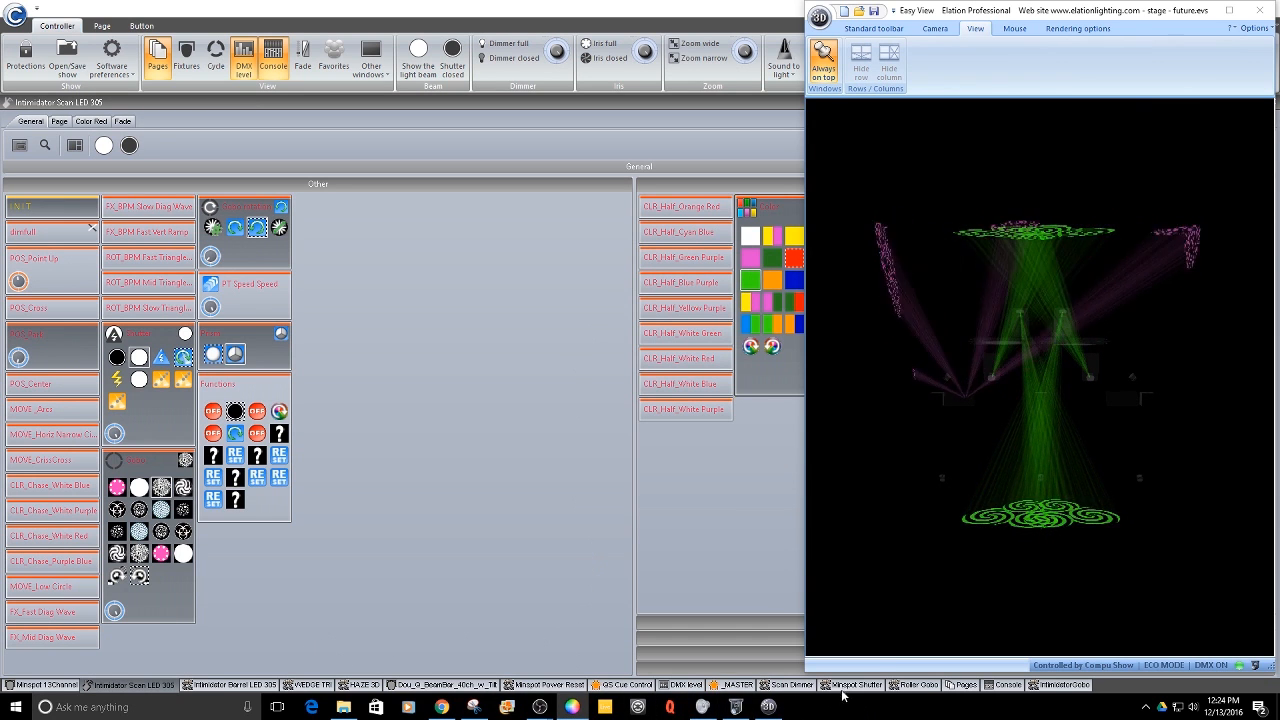
- Select the R-LesWhirlpool gobo on the IntimidatorGobo page and fire the APC40 scene button from the console
left_click(1046, 686)
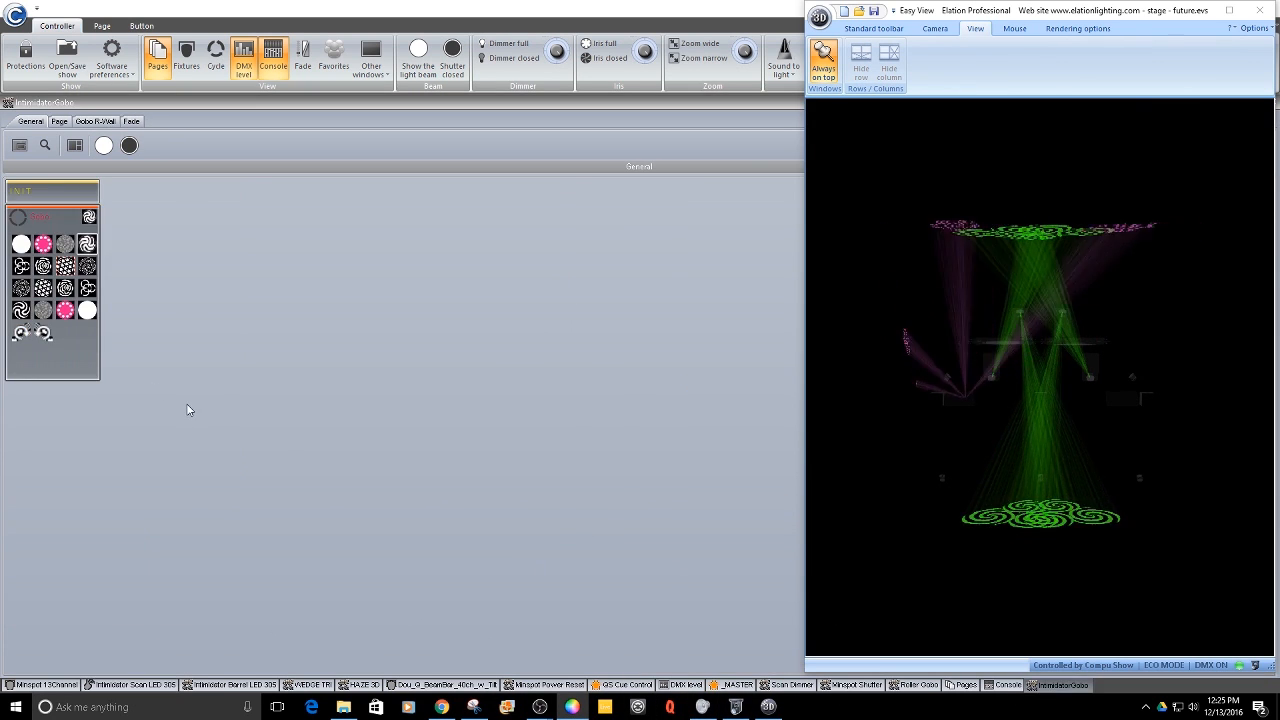
left_click(42, 267)
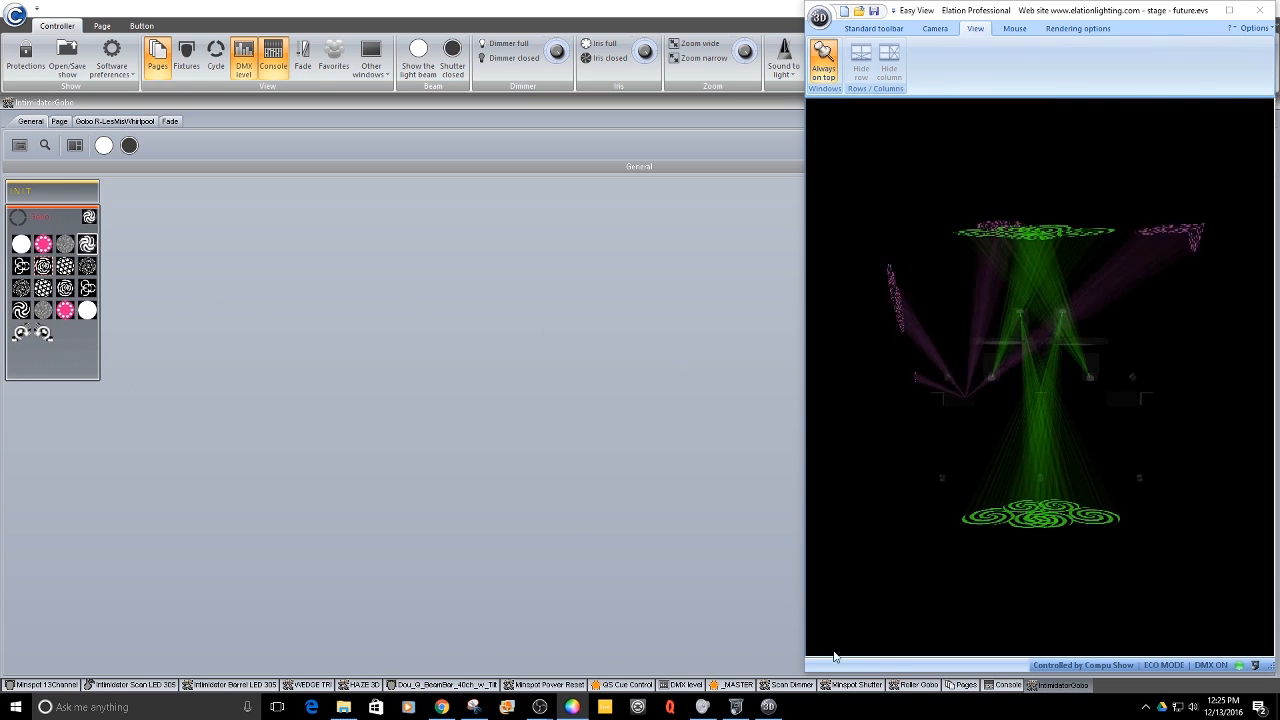
left_click(1006, 686)
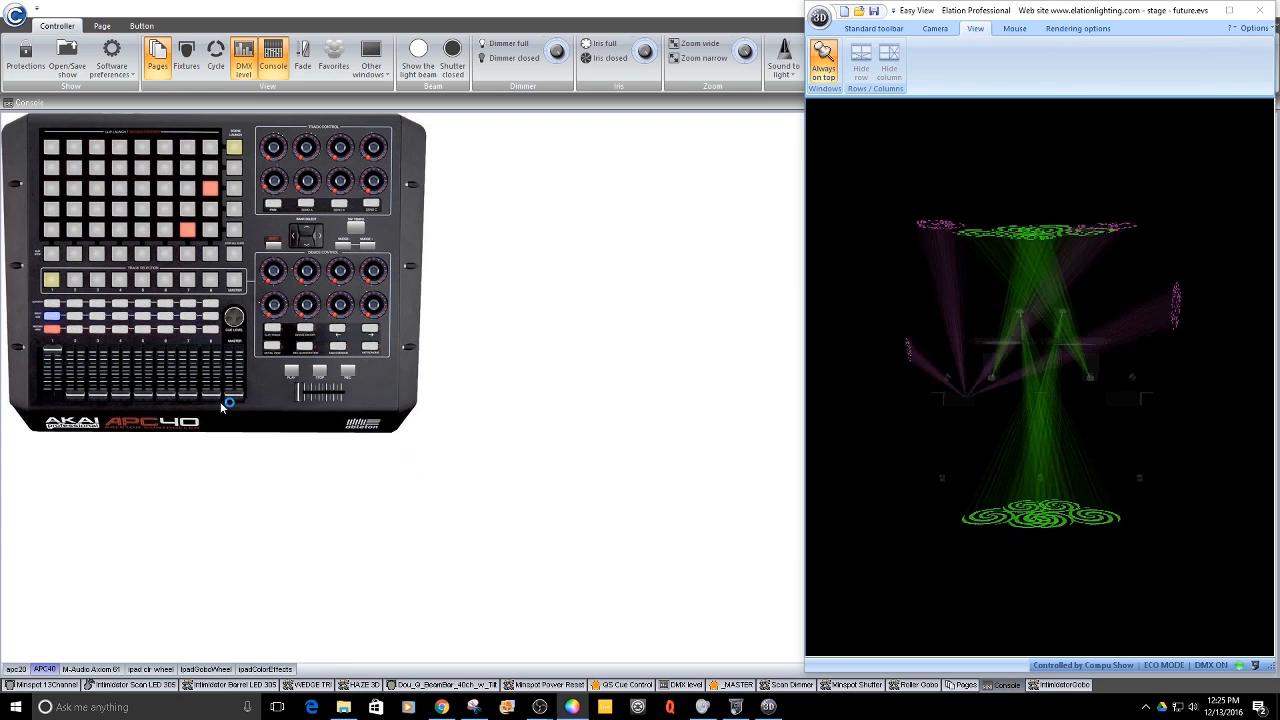
left_click(292, 372)
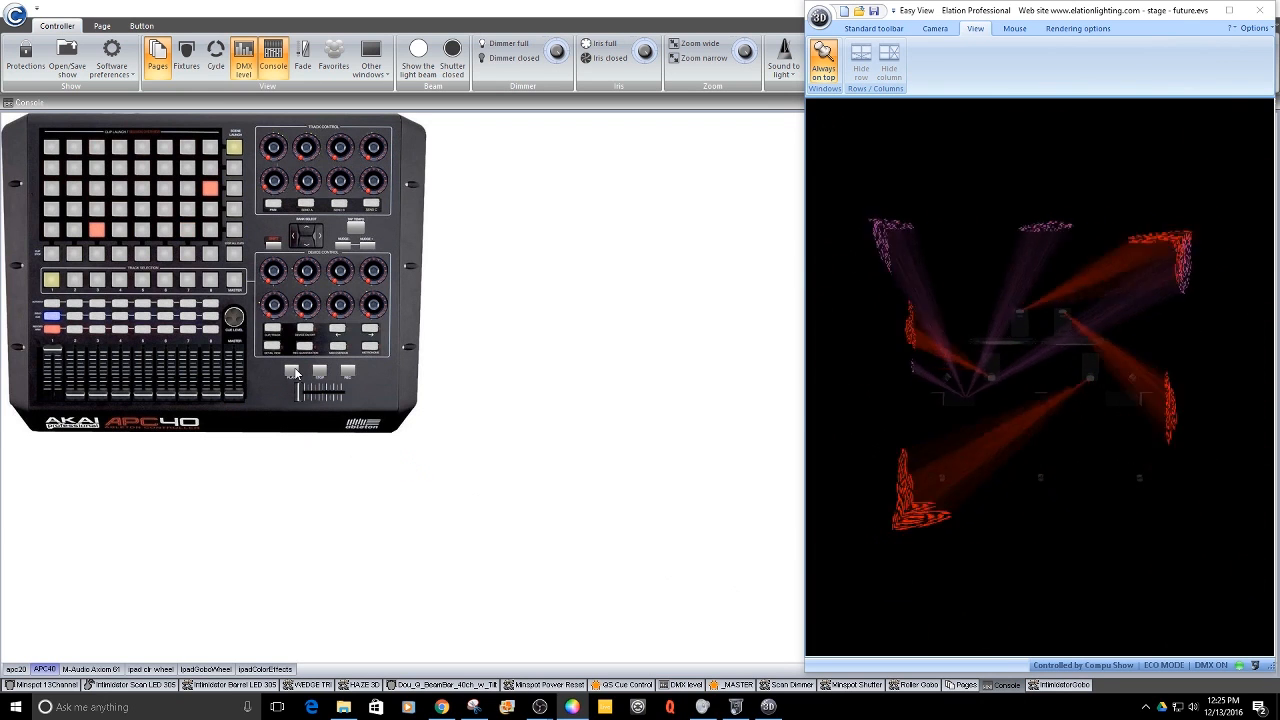